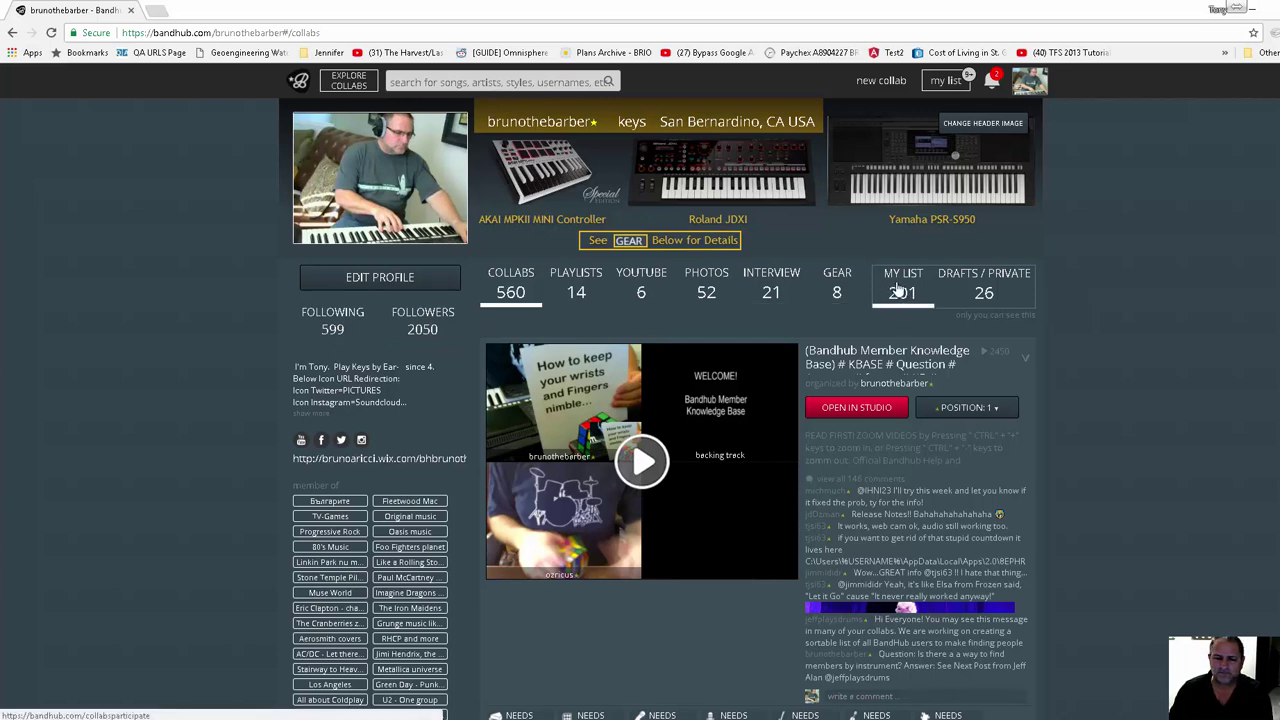
# Open the My List page of collabs on the Bandhub profile and wait for it to load completely.
pyautogui.click(899, 289)
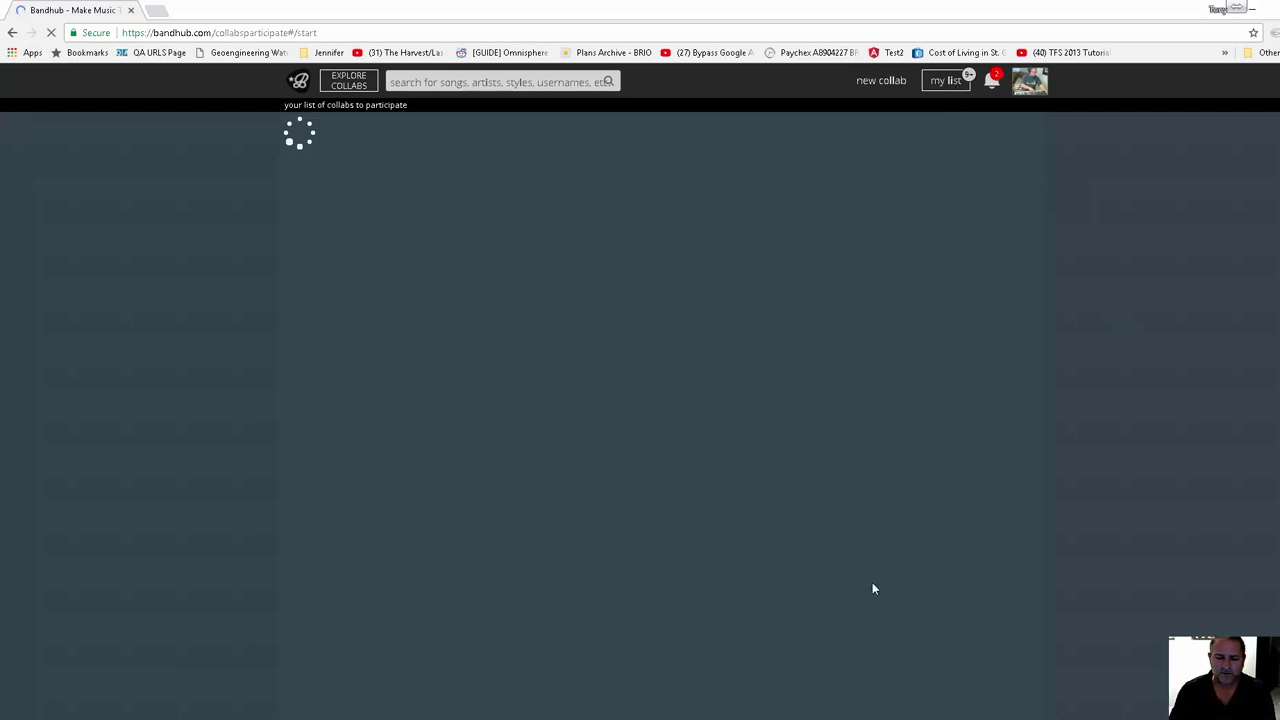
pyautogui.moveTo(710, 719)
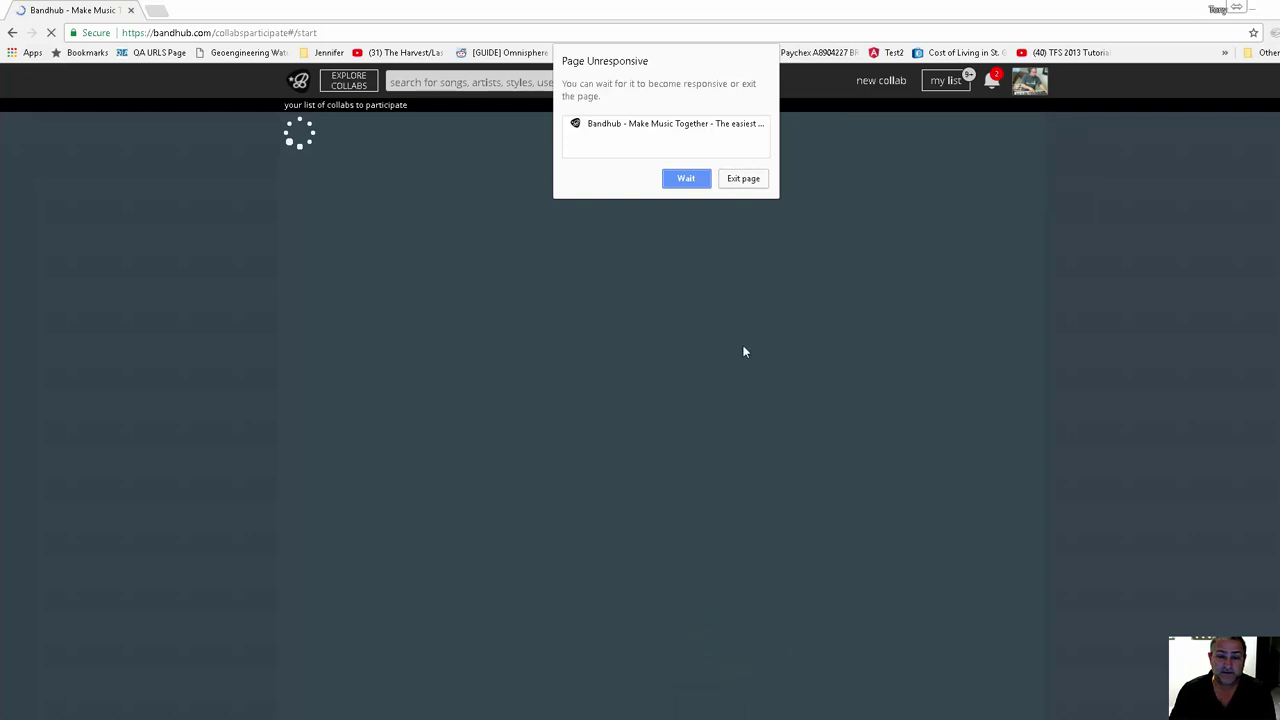
pyautogui.click(686, 178)
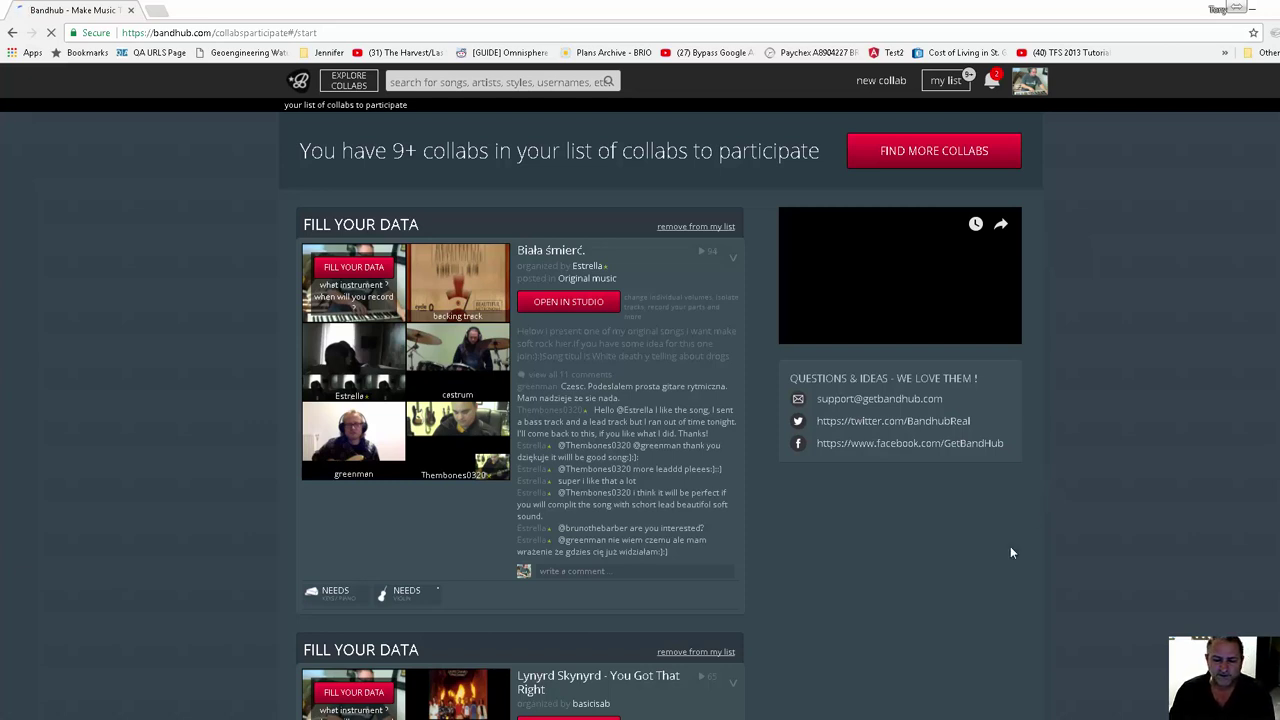
# Switch to bhcleaner.xlsm in Excel and check the Trust Center macro settings for enabled macros and trusted VBA project access.
pyautogui.hotkey('alt', 'Tab')
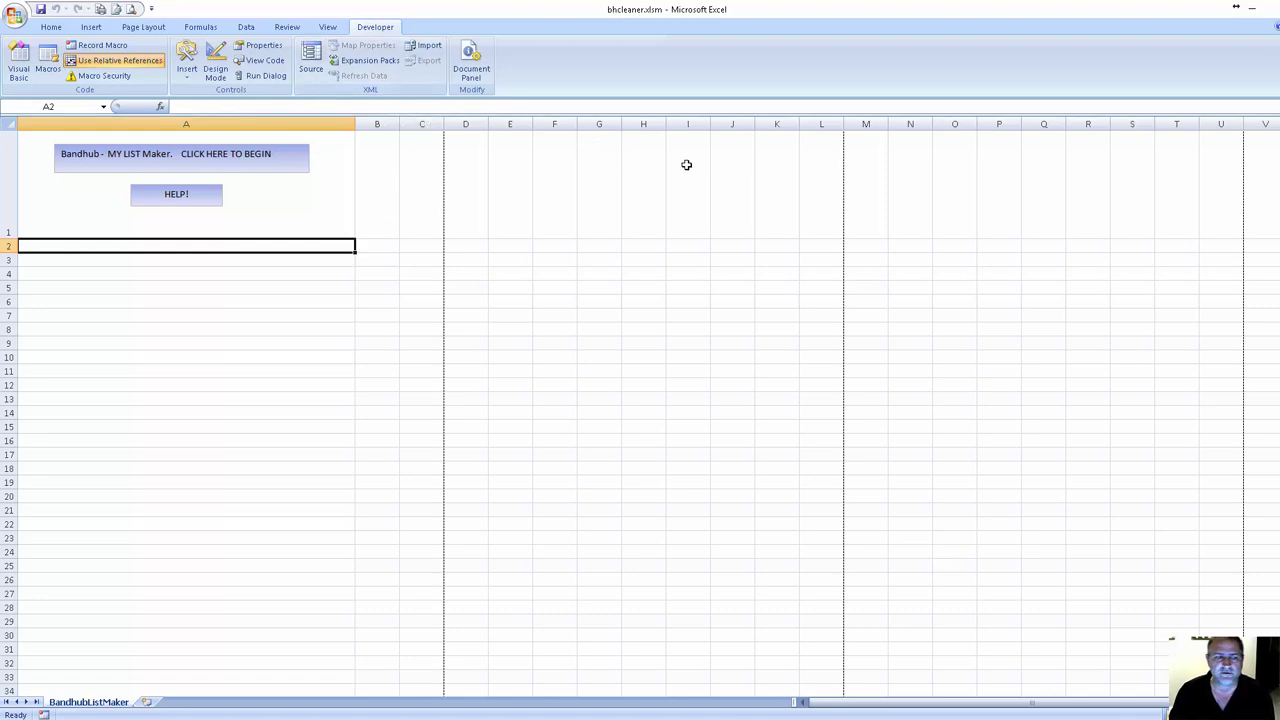
pyautogui.click(14, 21)
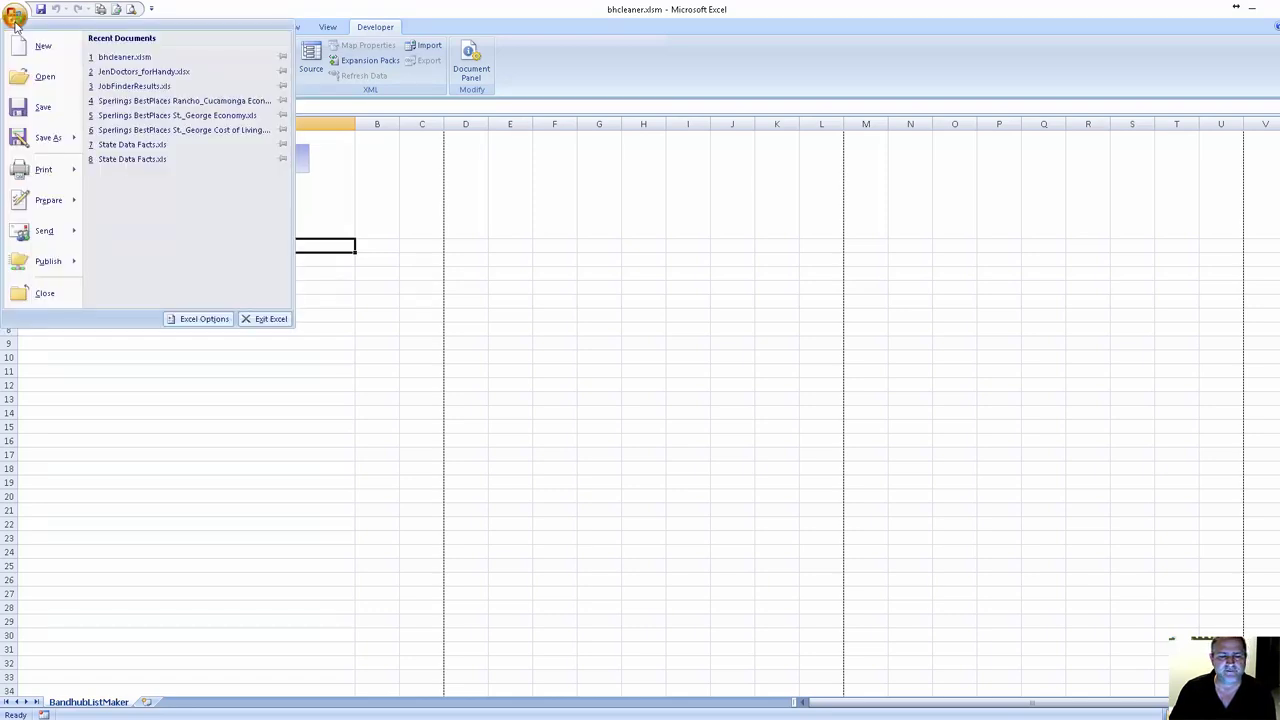
pyautogui.click(194, 320)
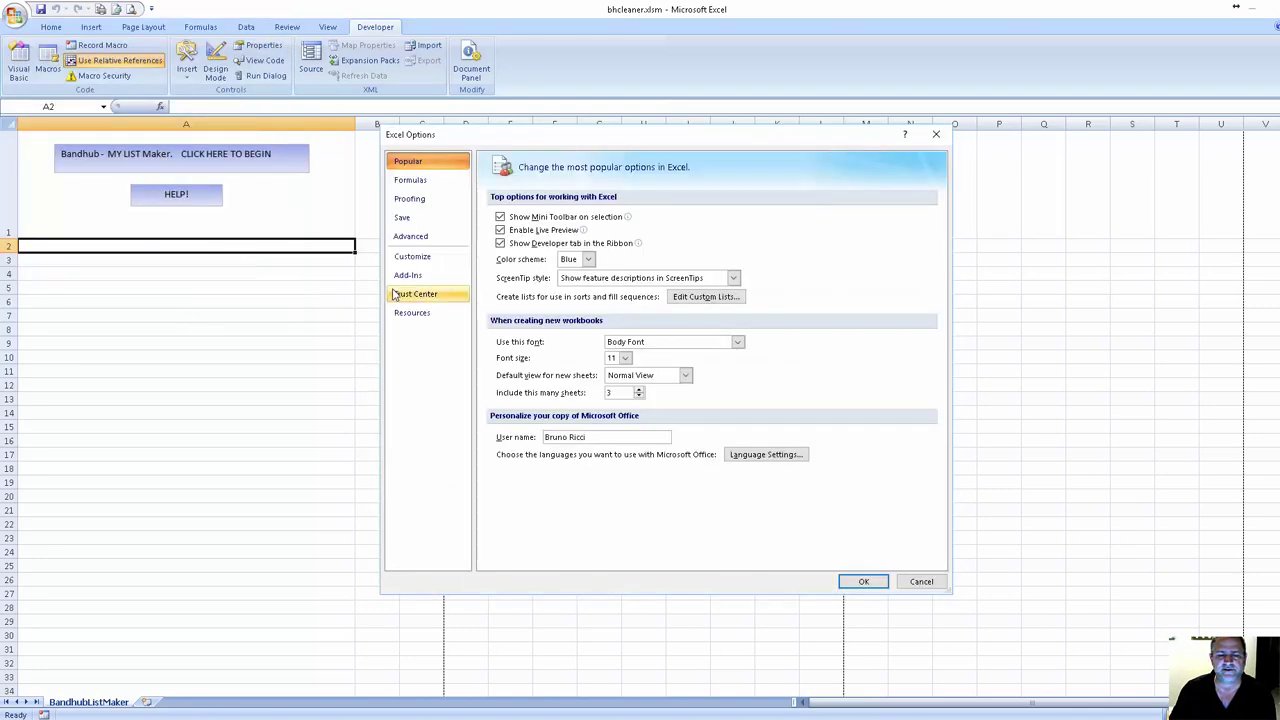
pyautogui.click(407, 298)
pyautogui.click(890, 378)
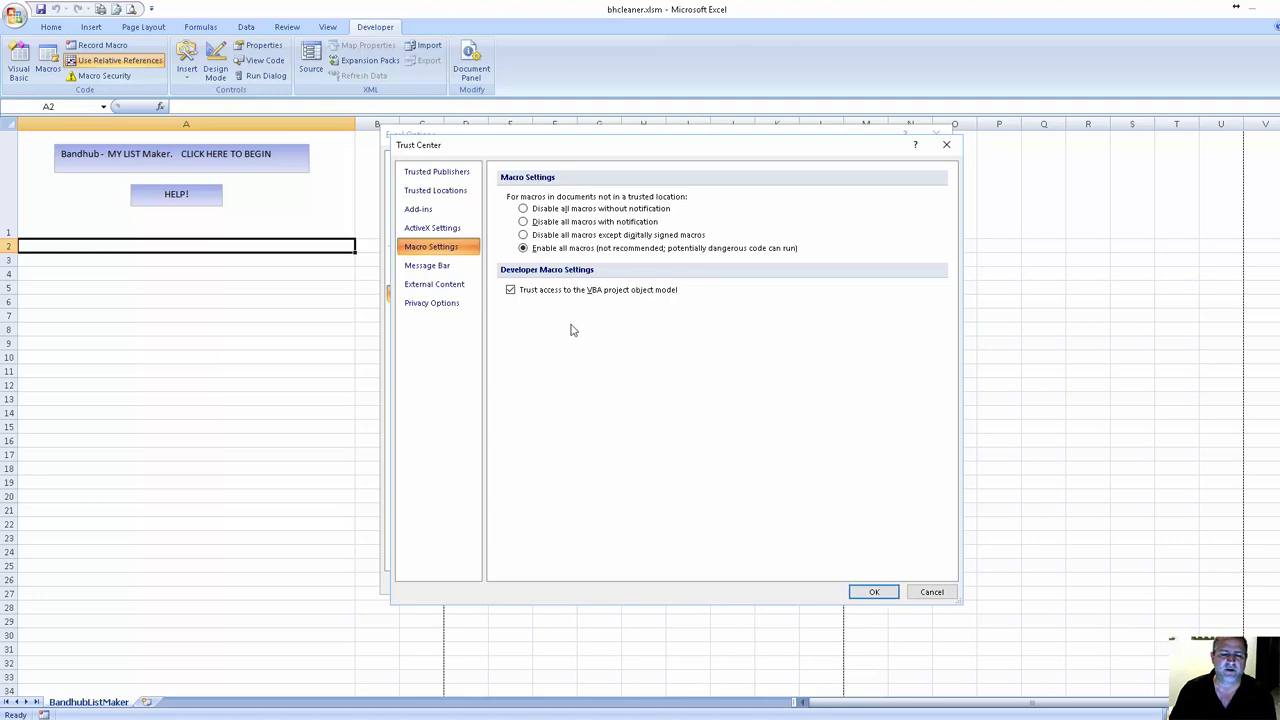
pyautogui.click(889, 592)
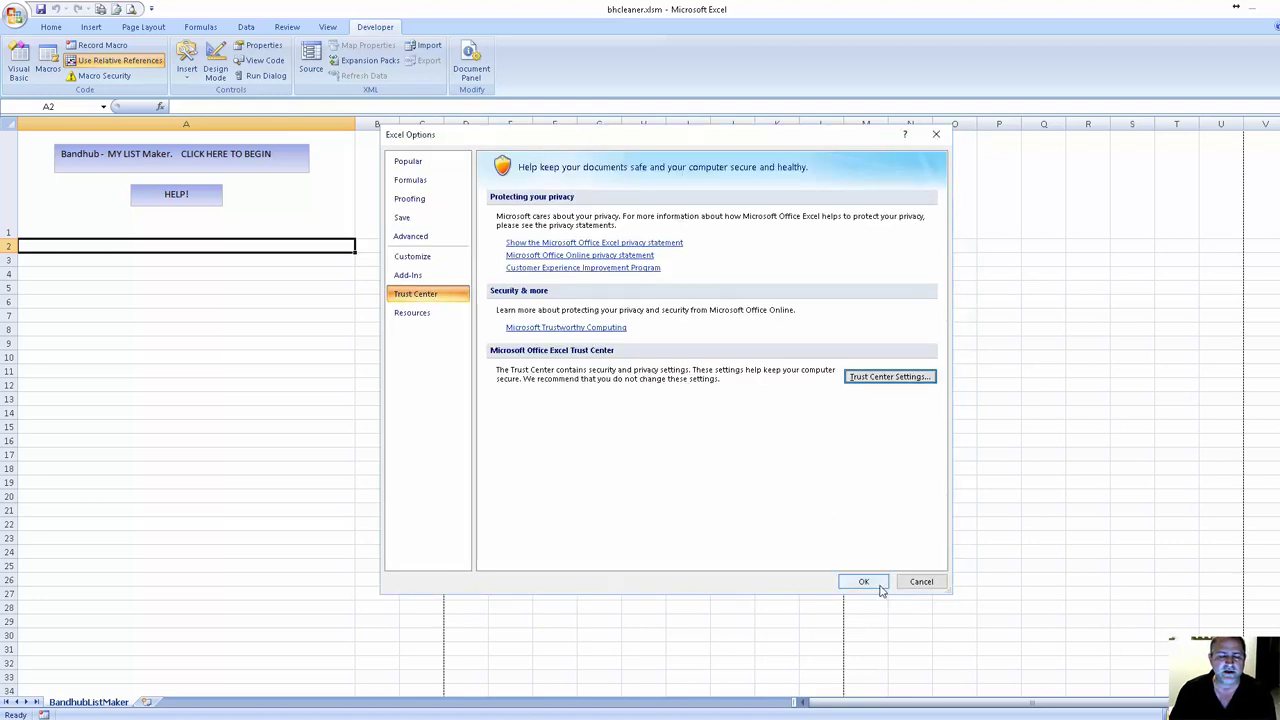
pyautogui.click(880, 586)
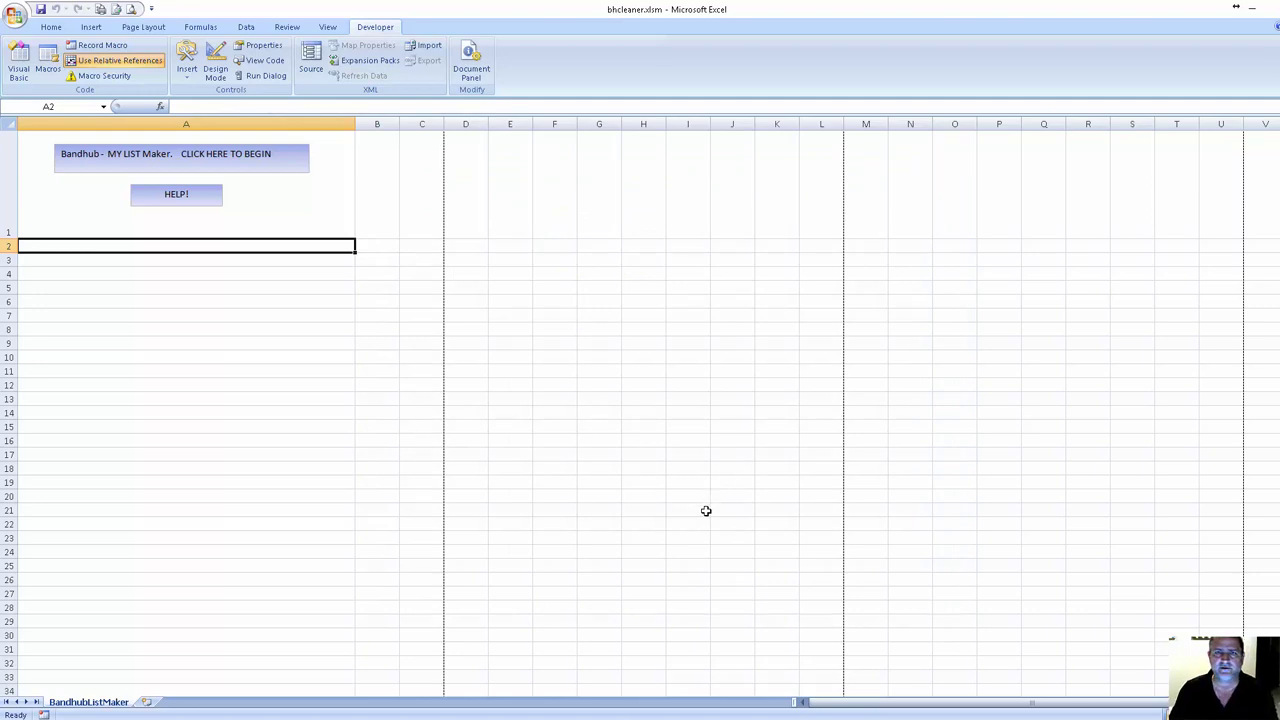
# Start the Bandhub My List Maker from the worksheet and enter the Bandhub account name.
pyautogui.click(137, 166)
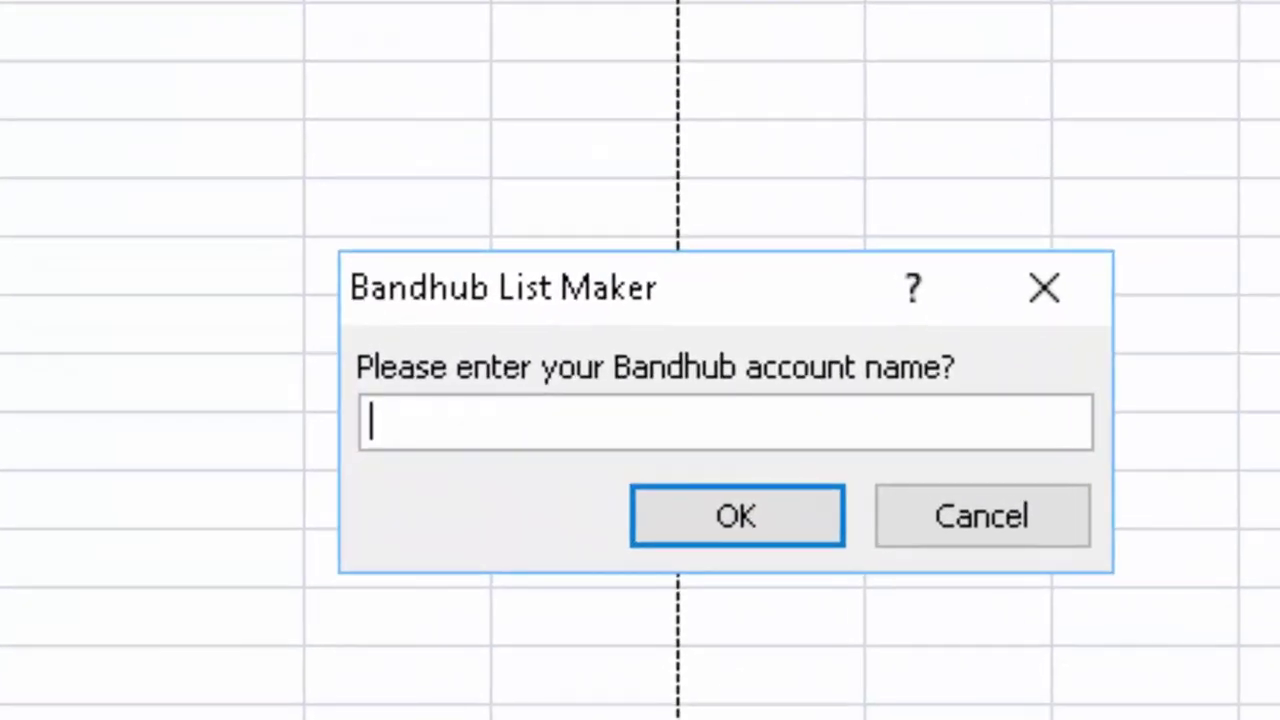
pyautogui.write('BrunoT')
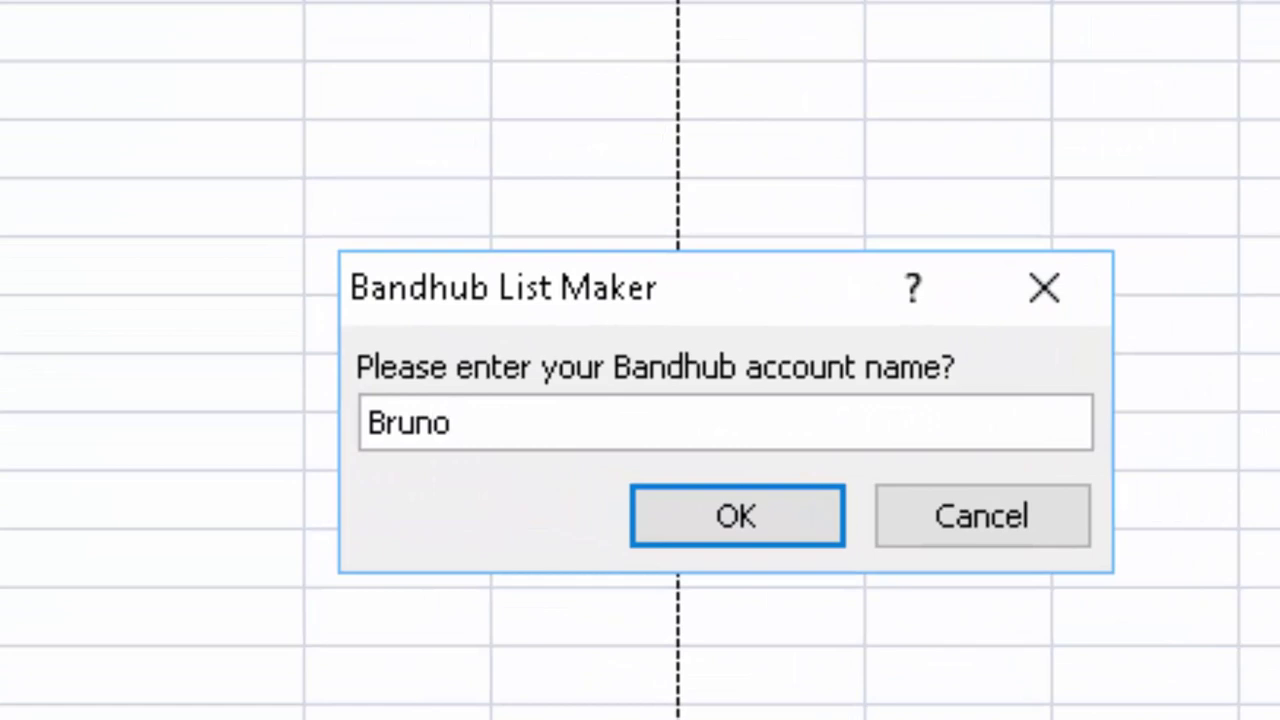
pyautogui.write('hebarber')
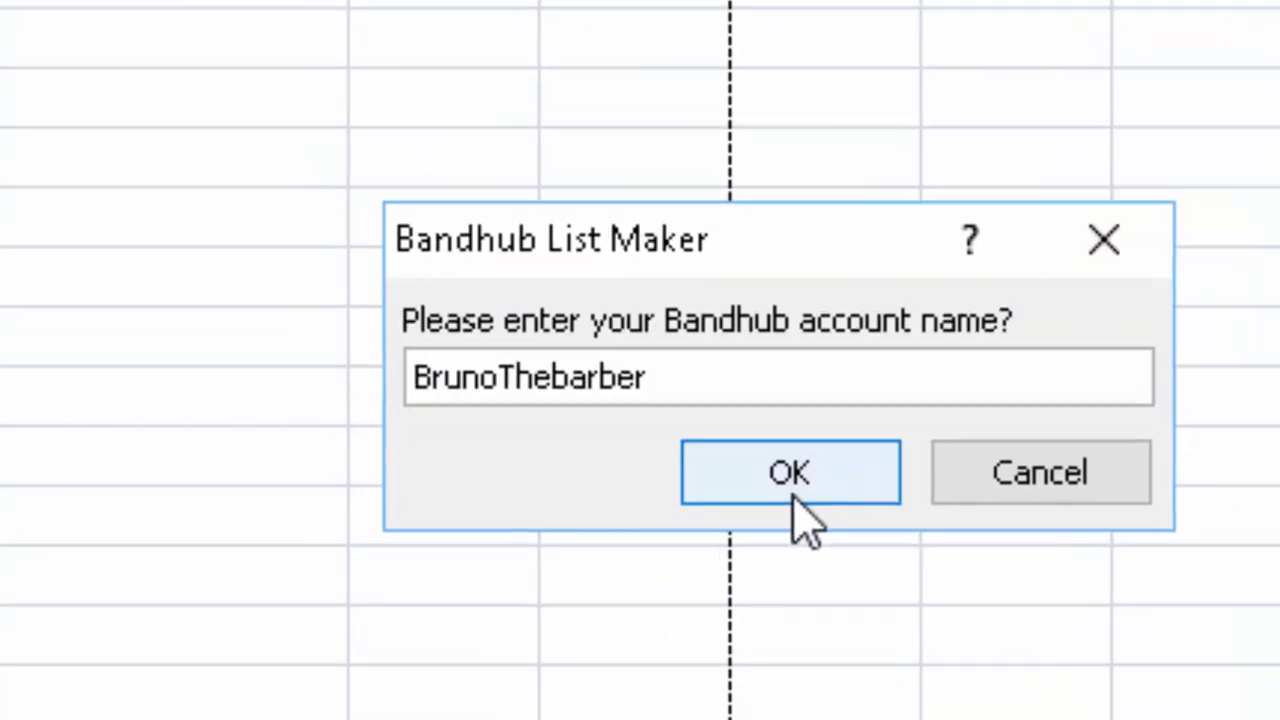
pyautogui.click(795, 500)
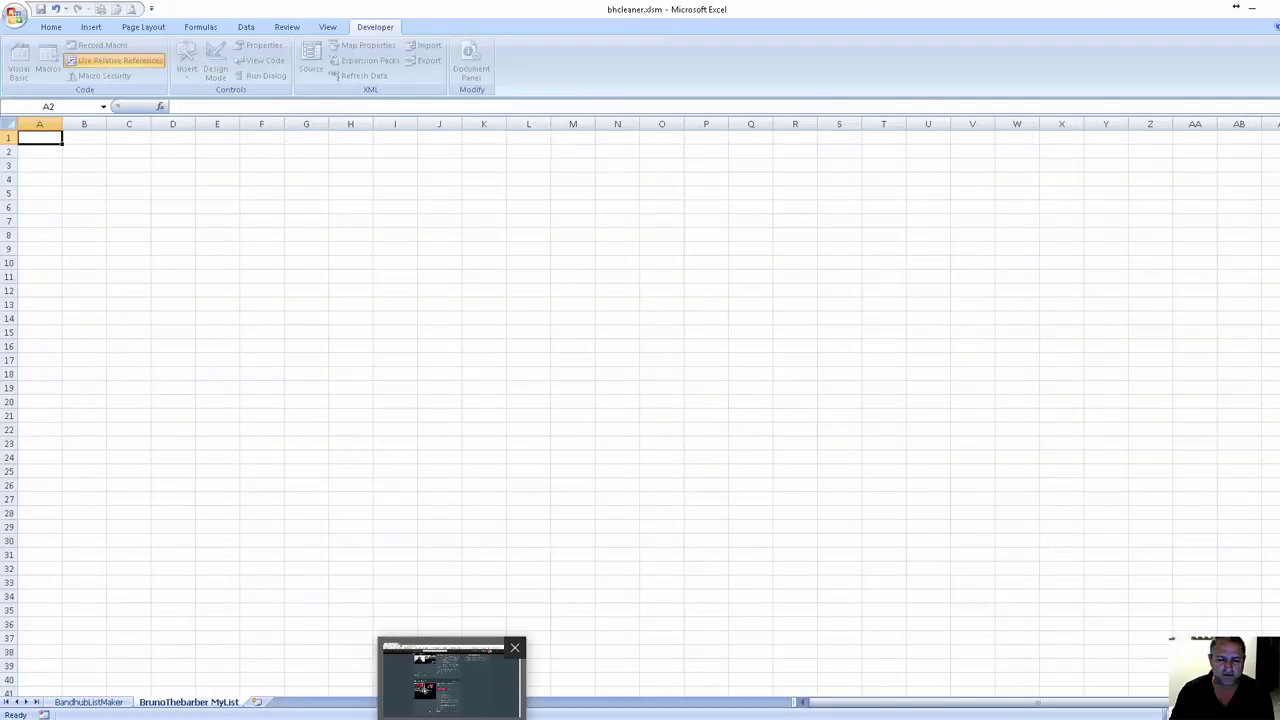
# Switch to the Bandhub My List page in Chrome and copy the entire page content.
pyautogui.click(450, 680)
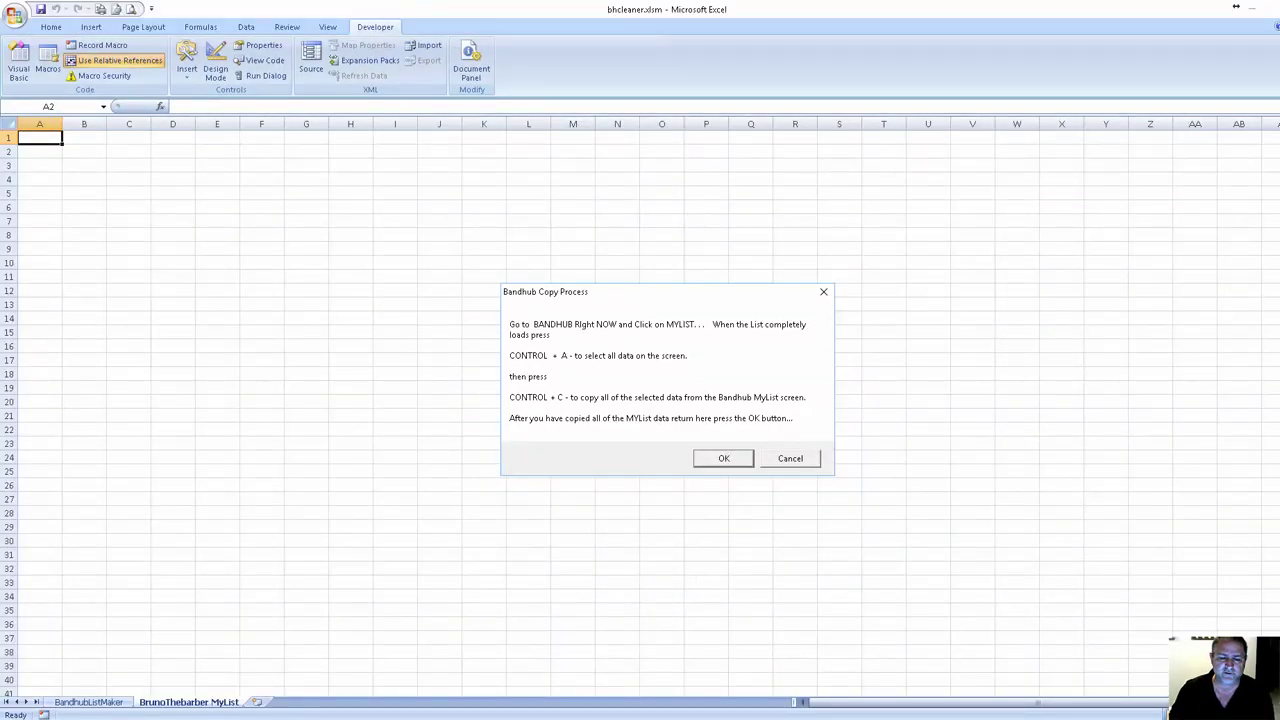
pyautogui.hotkey('alt', 'Tab')
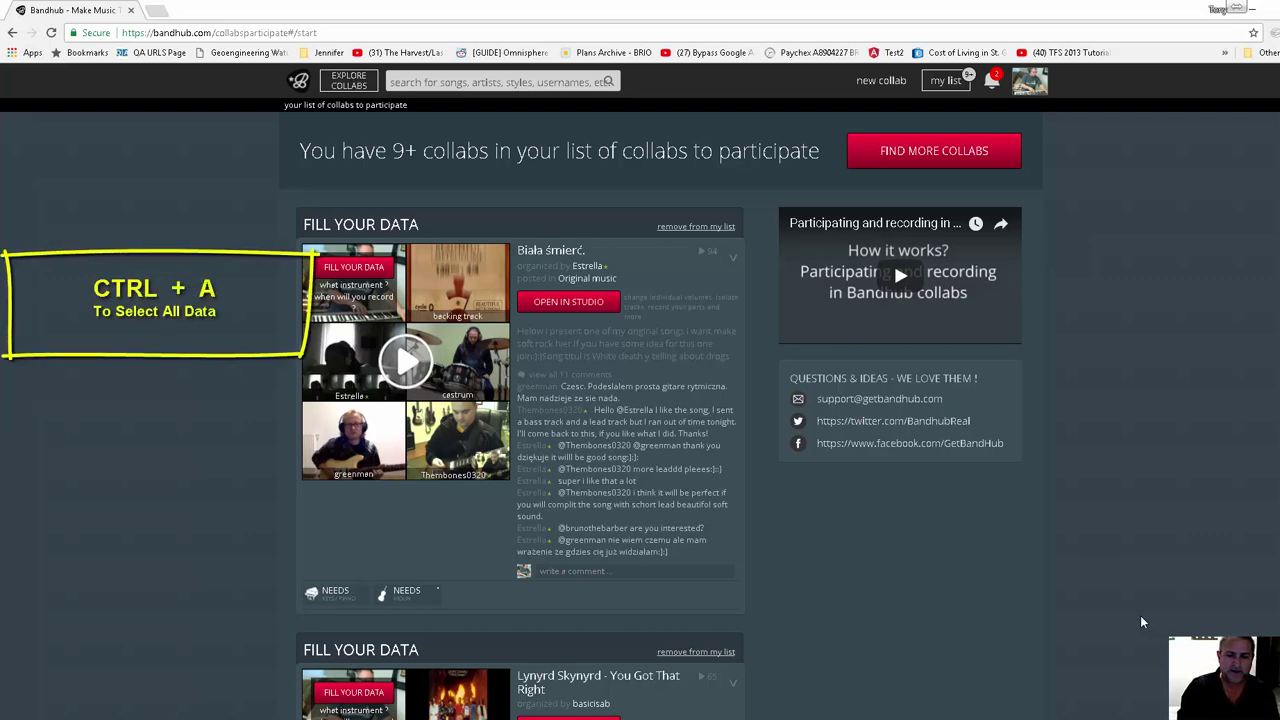
pyautogui.hotkey('ctrl', 'a')
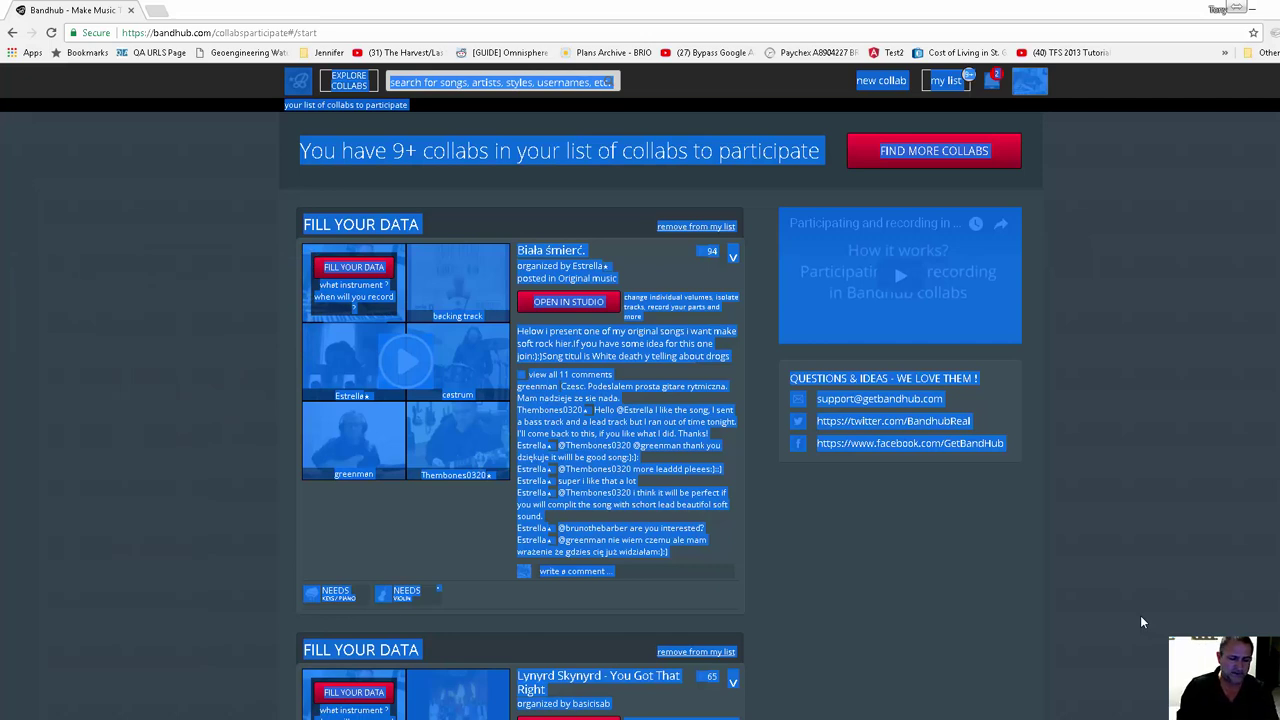
pyautogui.hotkey('ctrl', 'c')
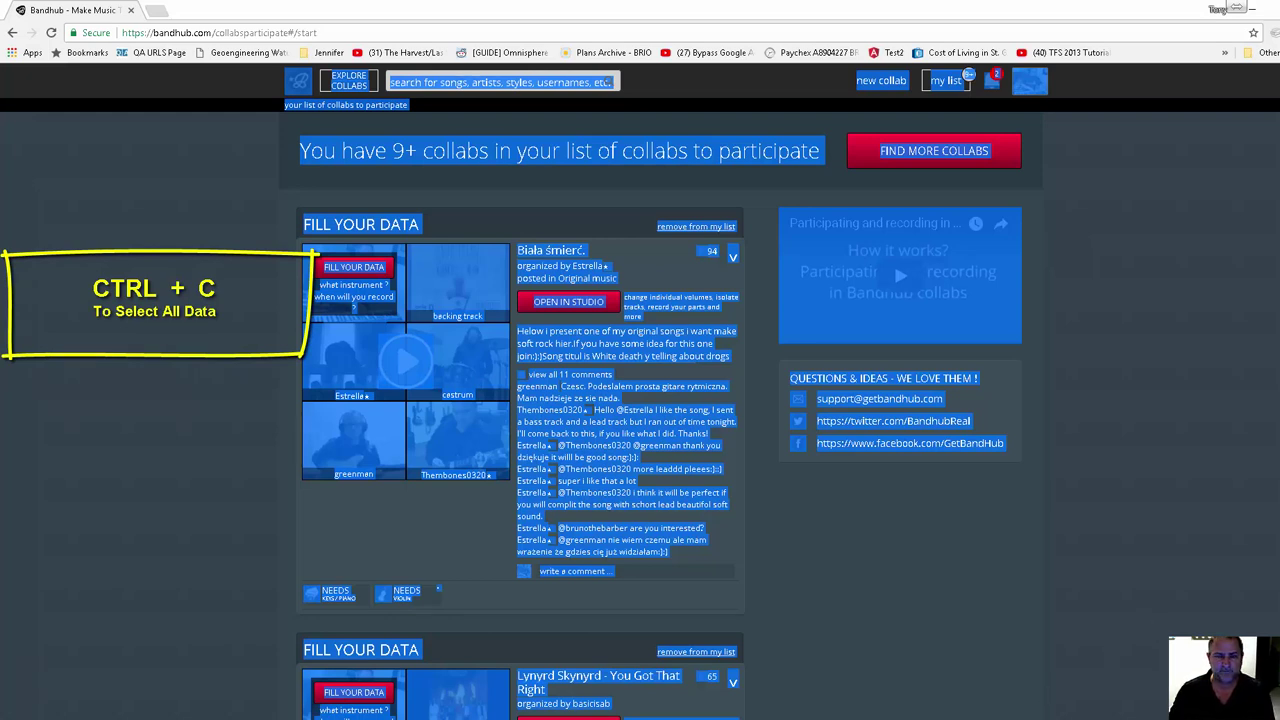
# Return to Excel, let the Bandhub copy process build the collab list, and dismiss its completion message.
pyautogui.hotkey('alt', 'Tab')
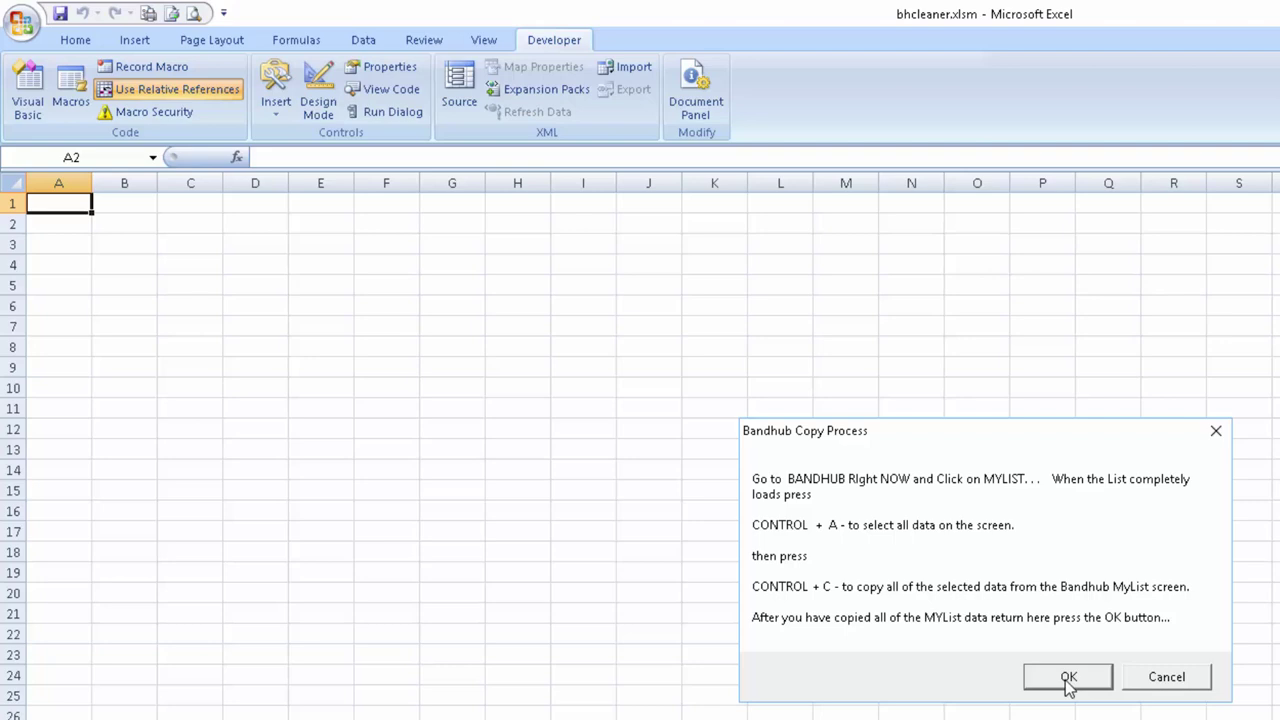
pyautogui.click(1068, 678)
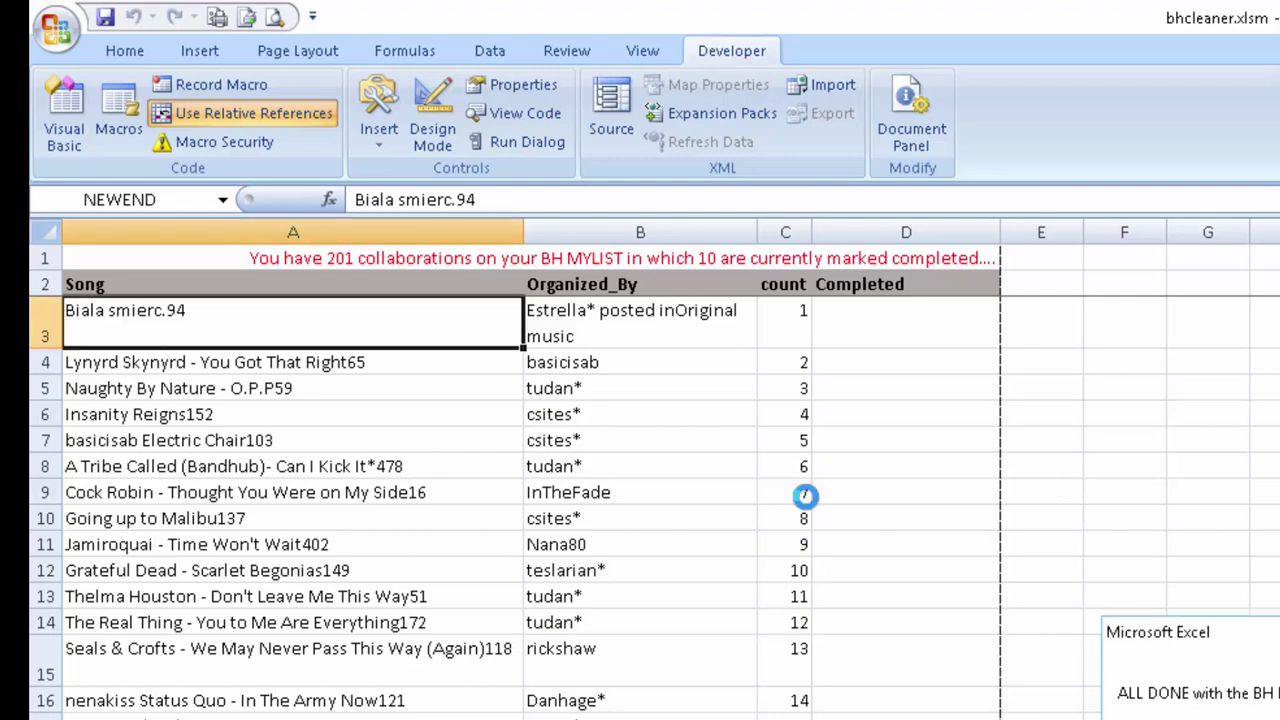
pyautogui.press('Return')
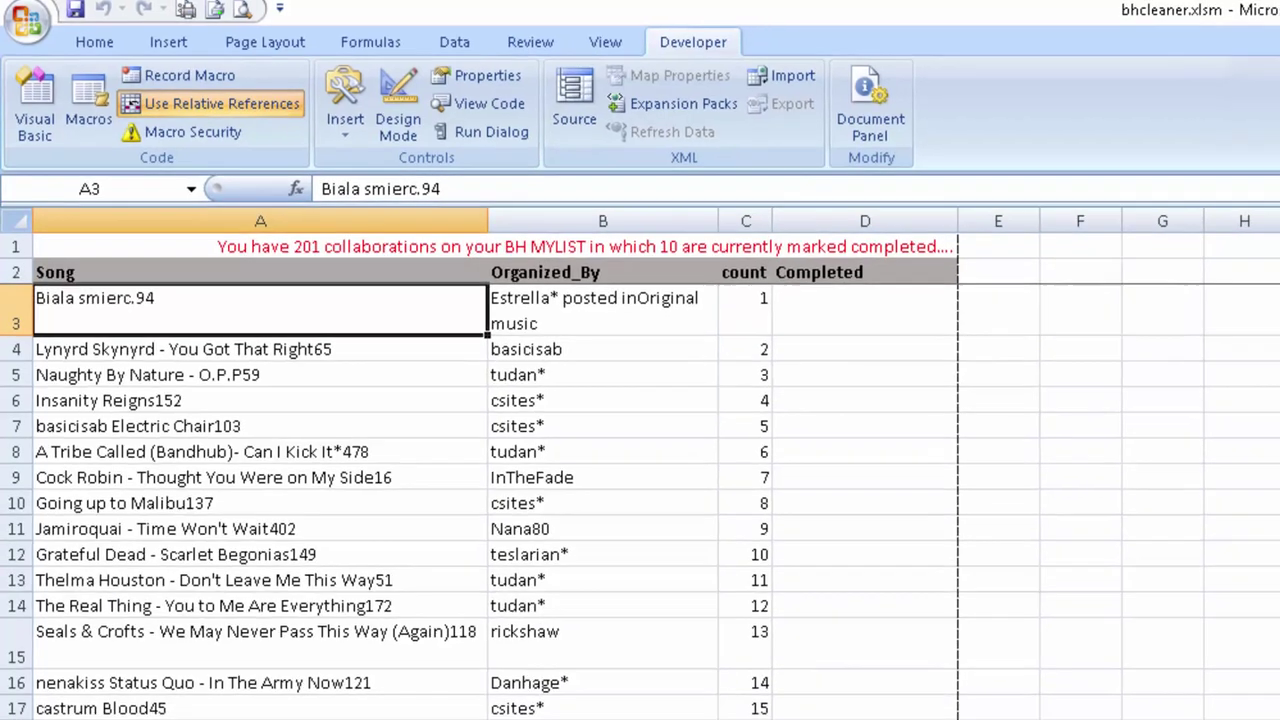
# Examine the generated list, including the Completed entry for Jolene (Ostinati Remix) and the song titles in the neighbouring rows.
pyautogui.click(748, 556)
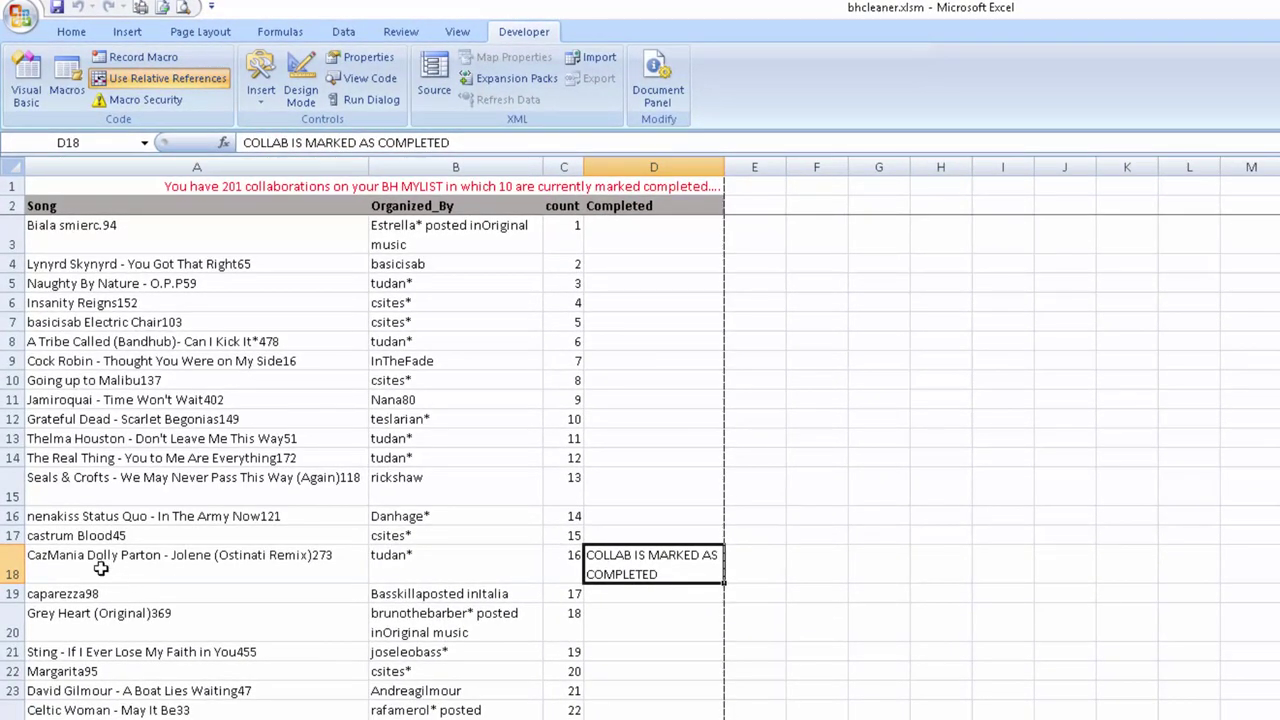
pyautogui.click(101, 568)
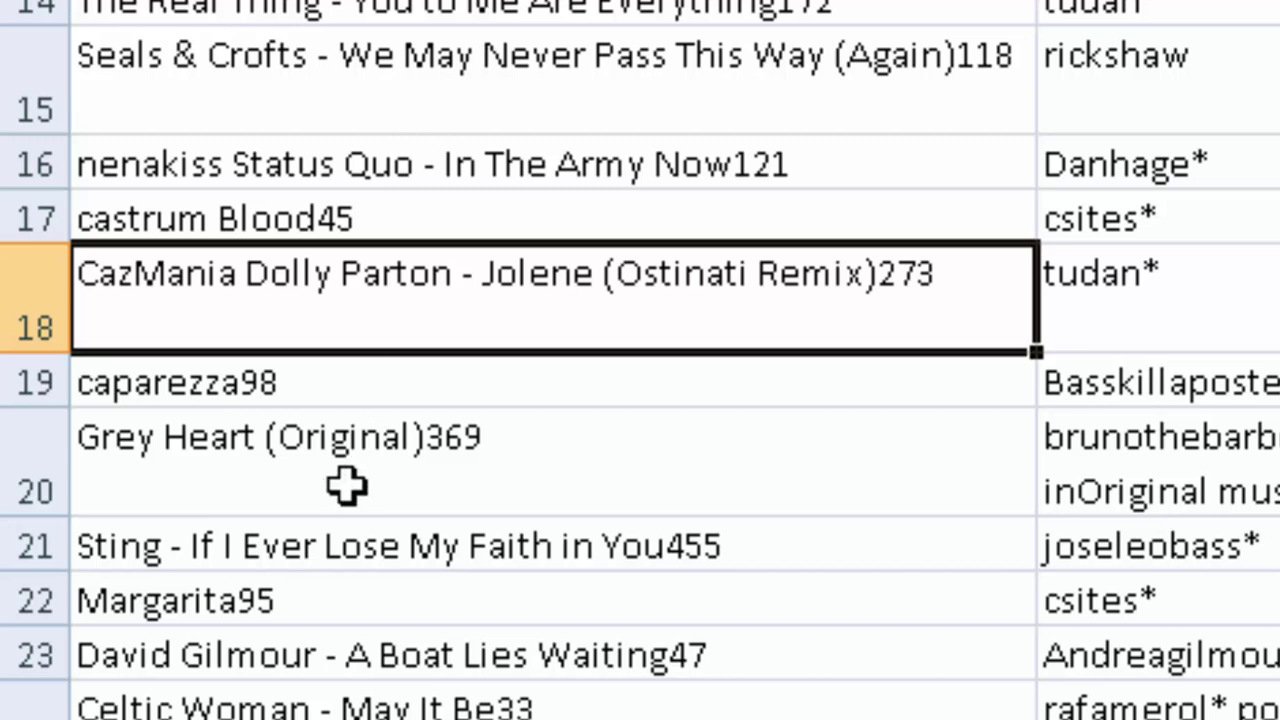
pyautogui.click(252, 708)
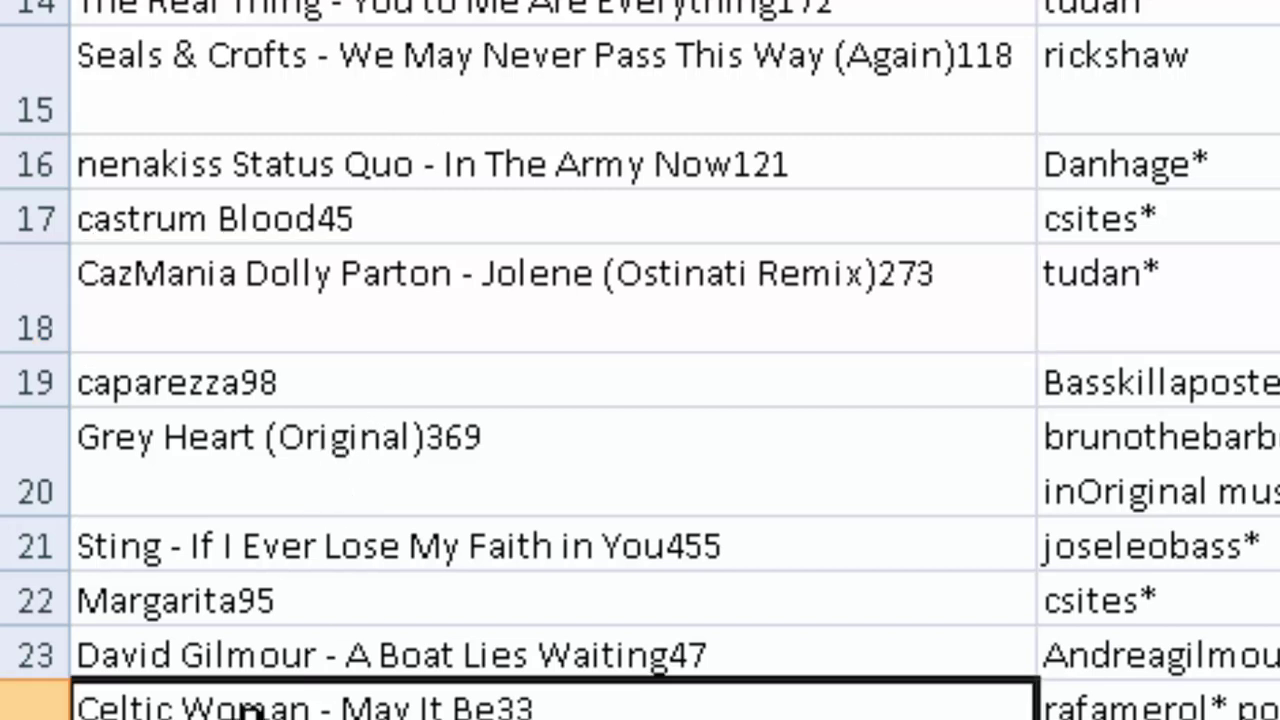
pyautogui.click(257, 656)
pyautogui.click(229, 601)
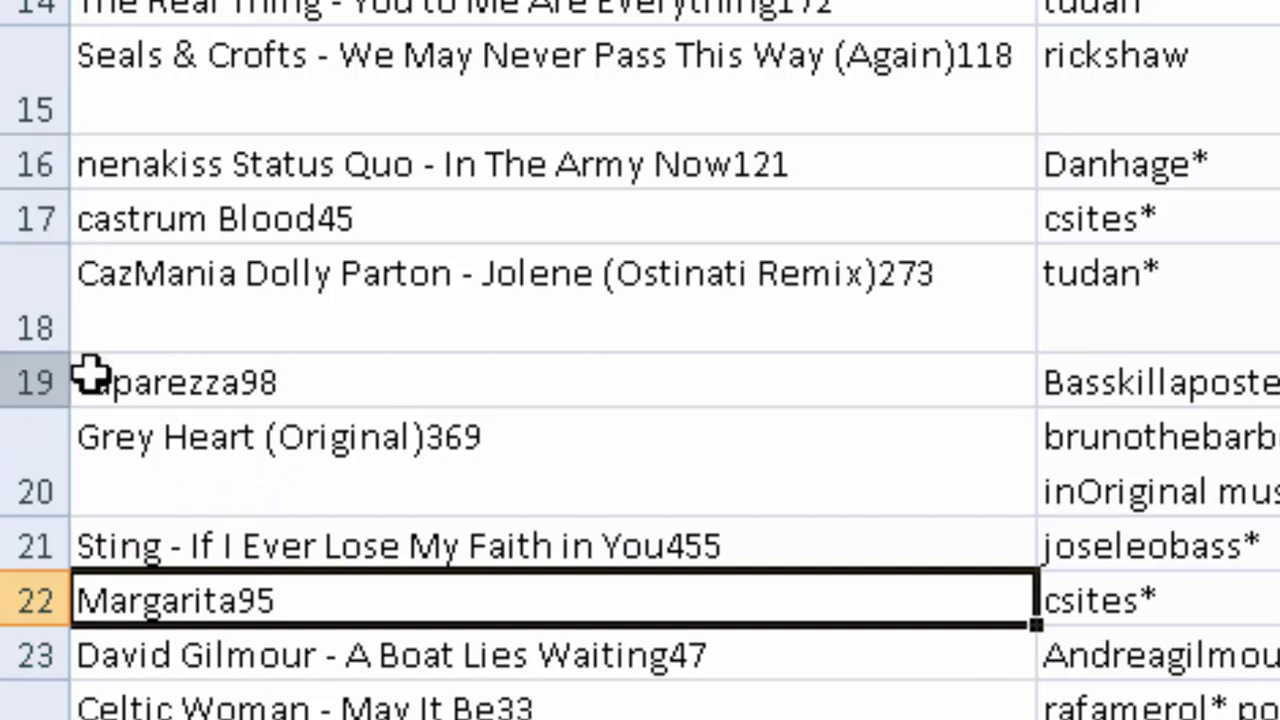
pyautogui.click(314, 238)
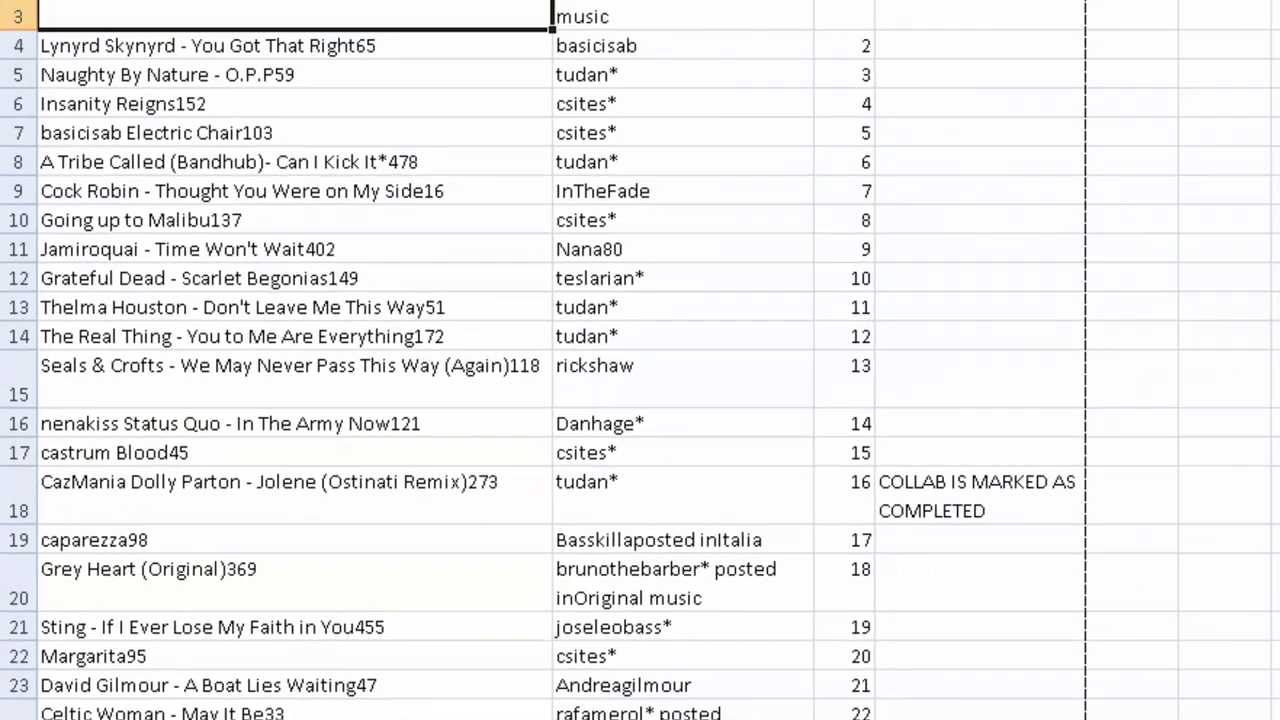
# Go back to the start of the collab list, view its print preview, and close the preview.
pyautogui.hotkey('ctrl', 'Home')
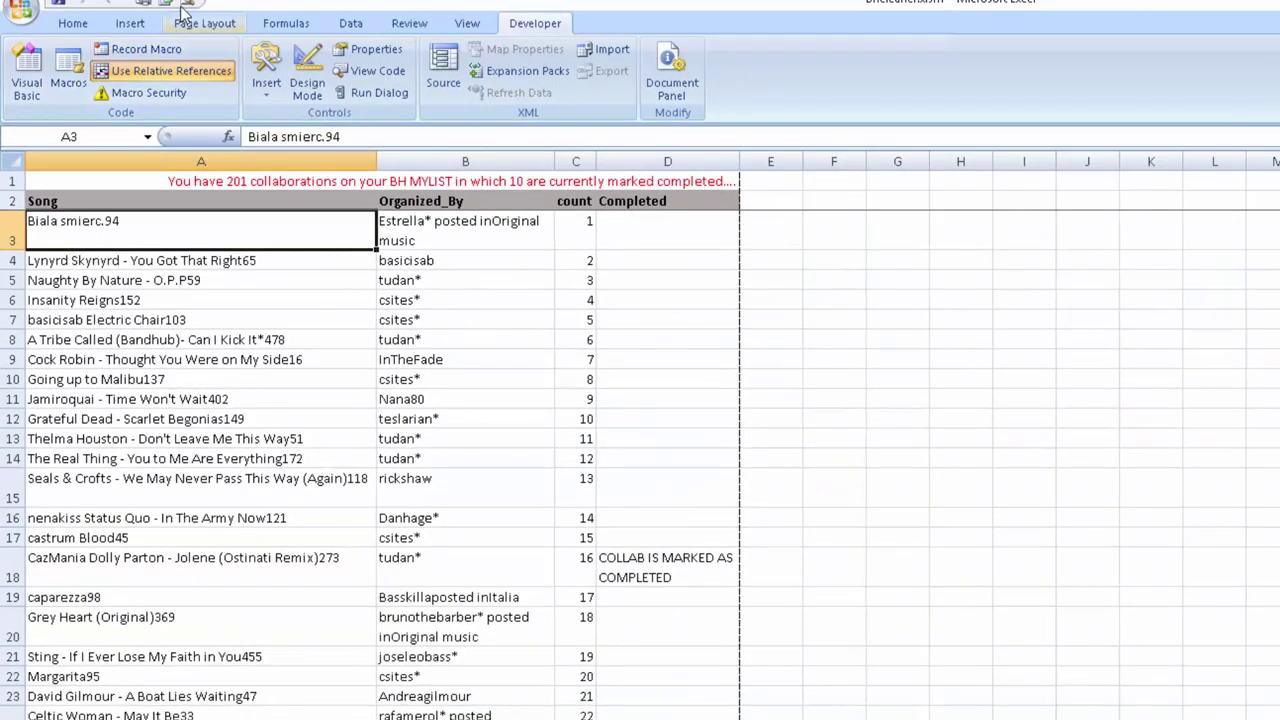
pyautogui.click(186, 4)
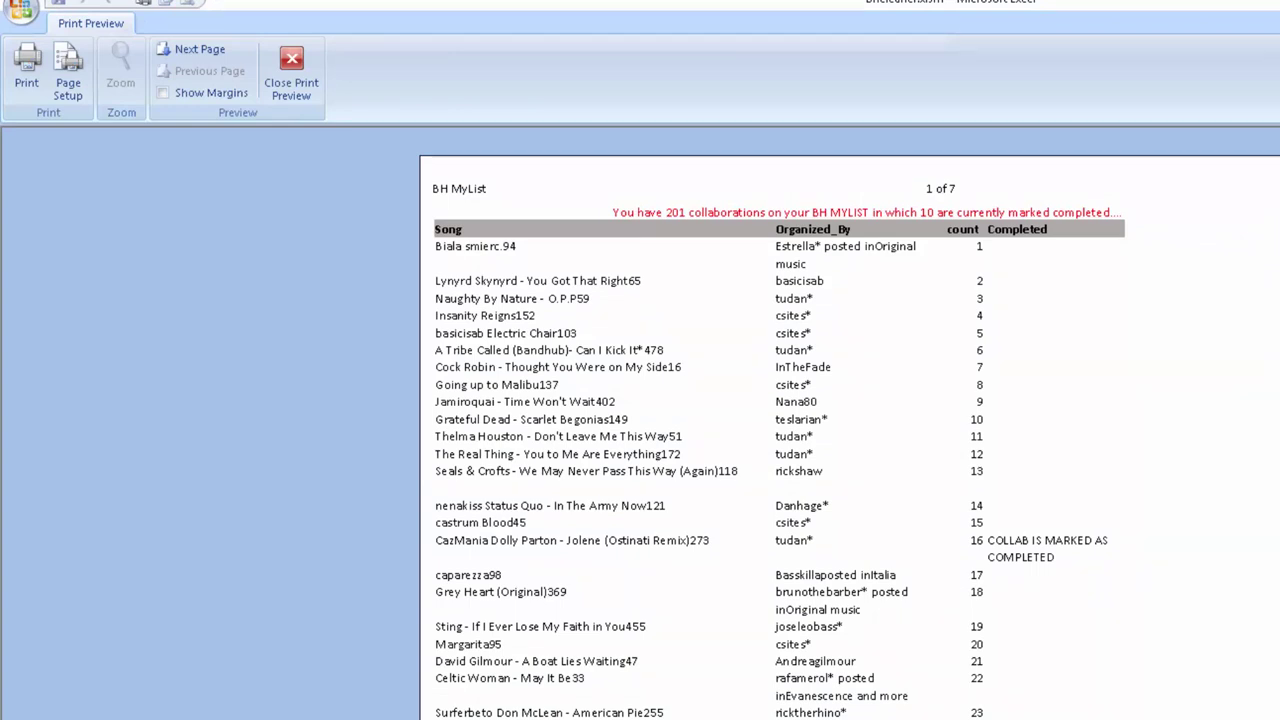
pyautogui.click(292, 72)
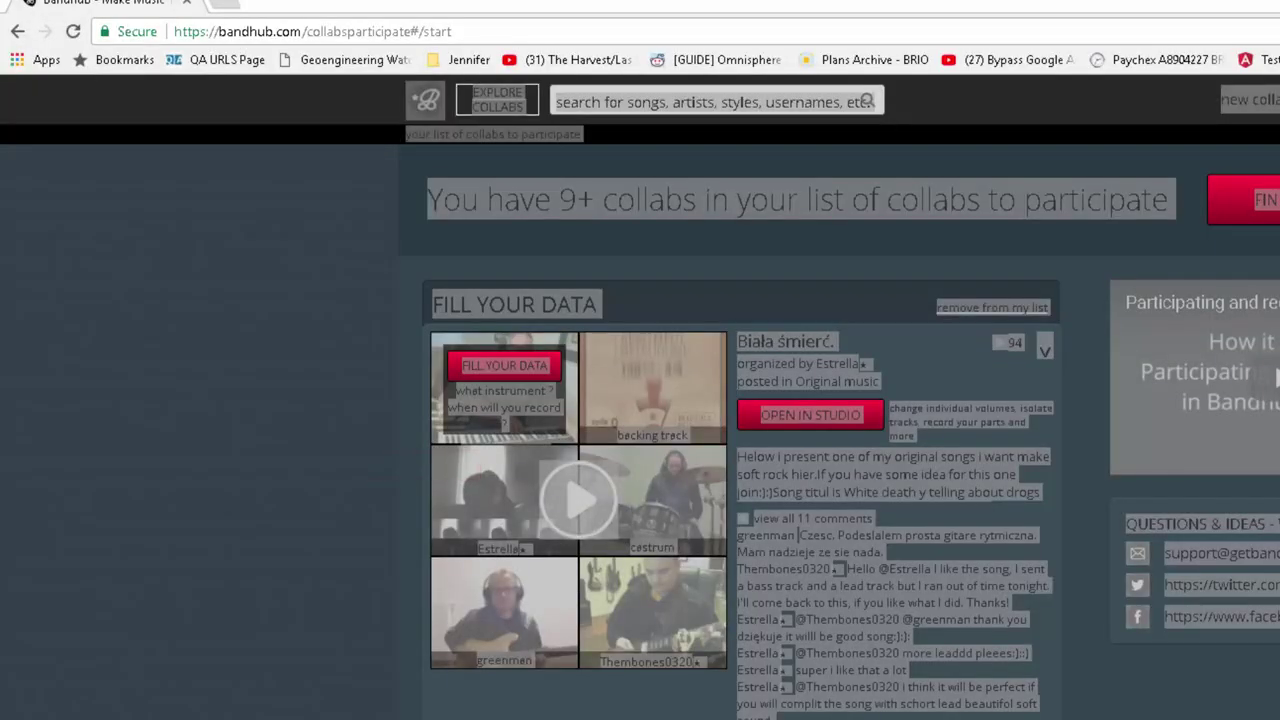
# Switch to the Bandhub My List page, find "blood45" on it, and examine the Blood collab's title, play count and participants.
pyautogui.click(1277, 376)
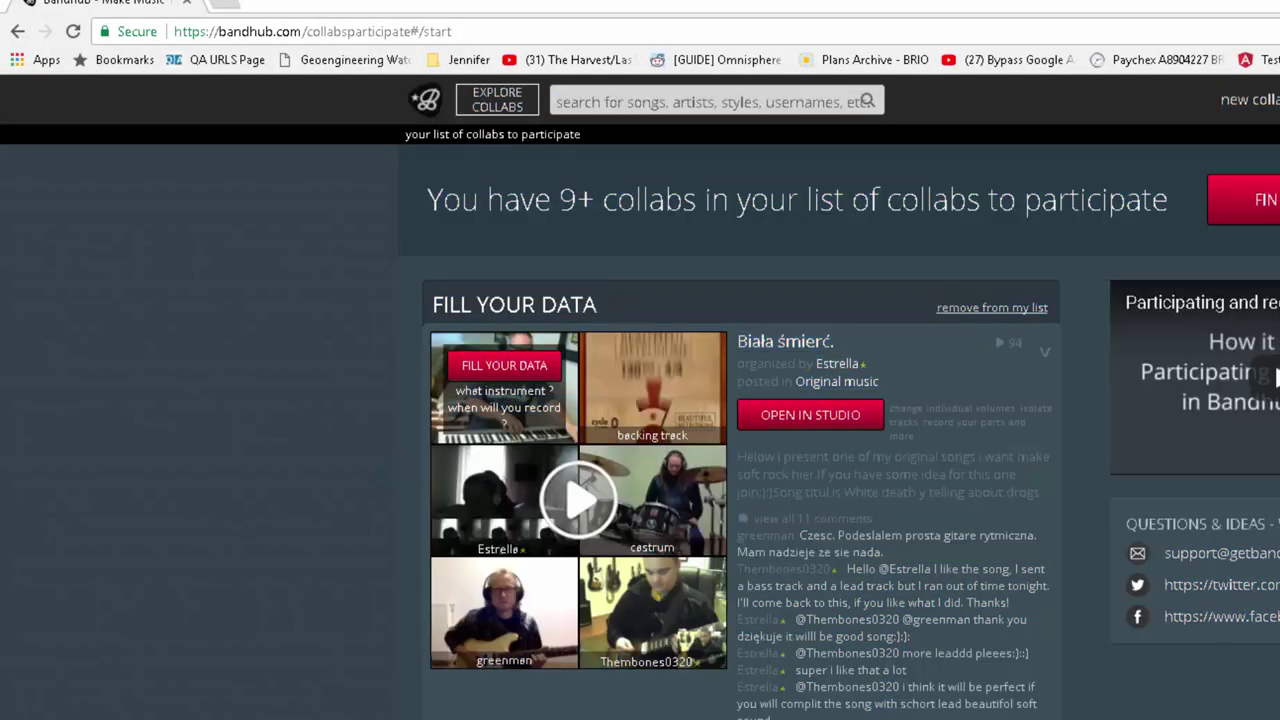
pyautogui.scroll(-6, 1277, 376)
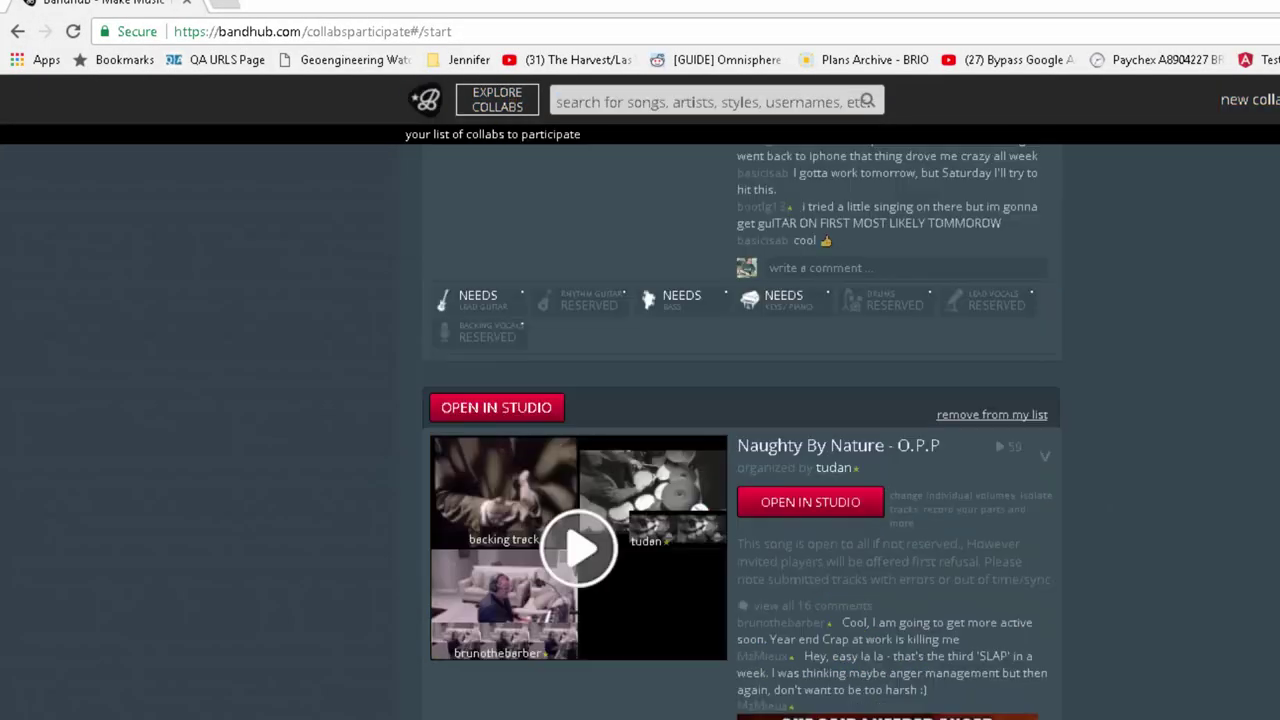
pyautogui.scroll(-6, 740, 430)
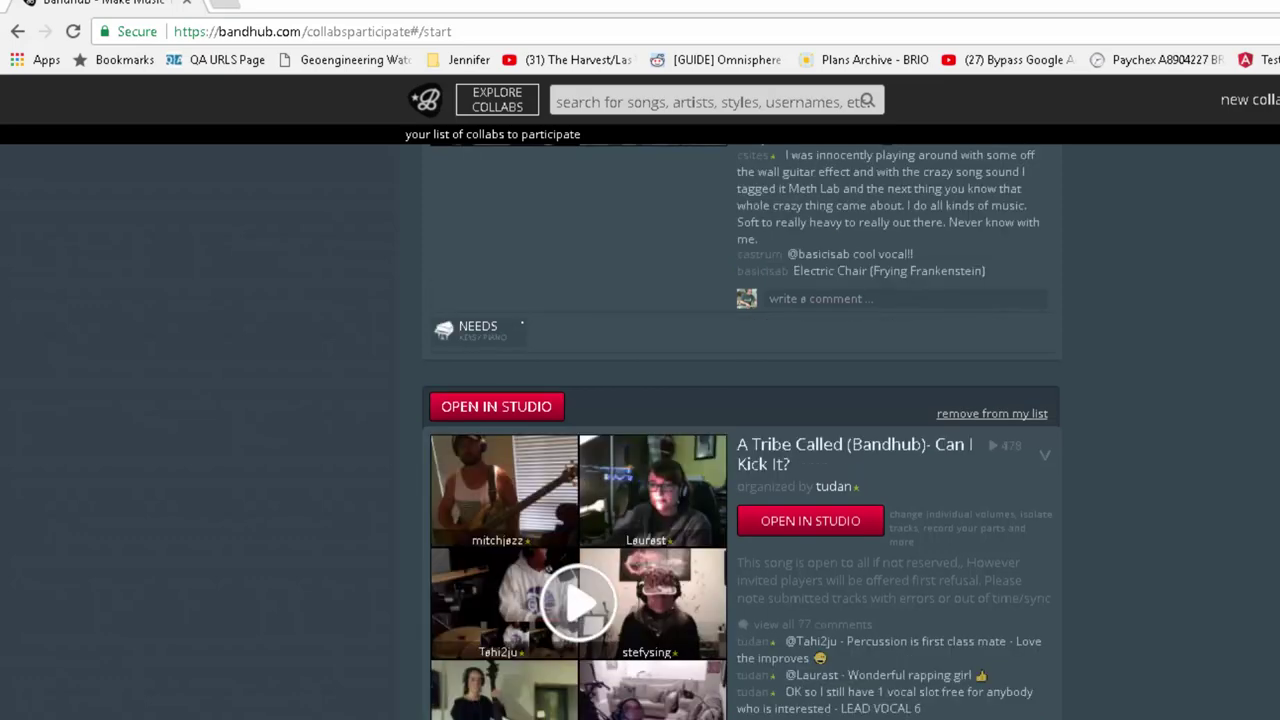
pyautogui.scroll(-5, 740, 430)
pyautogui.scroll(-3, 1120, 480)
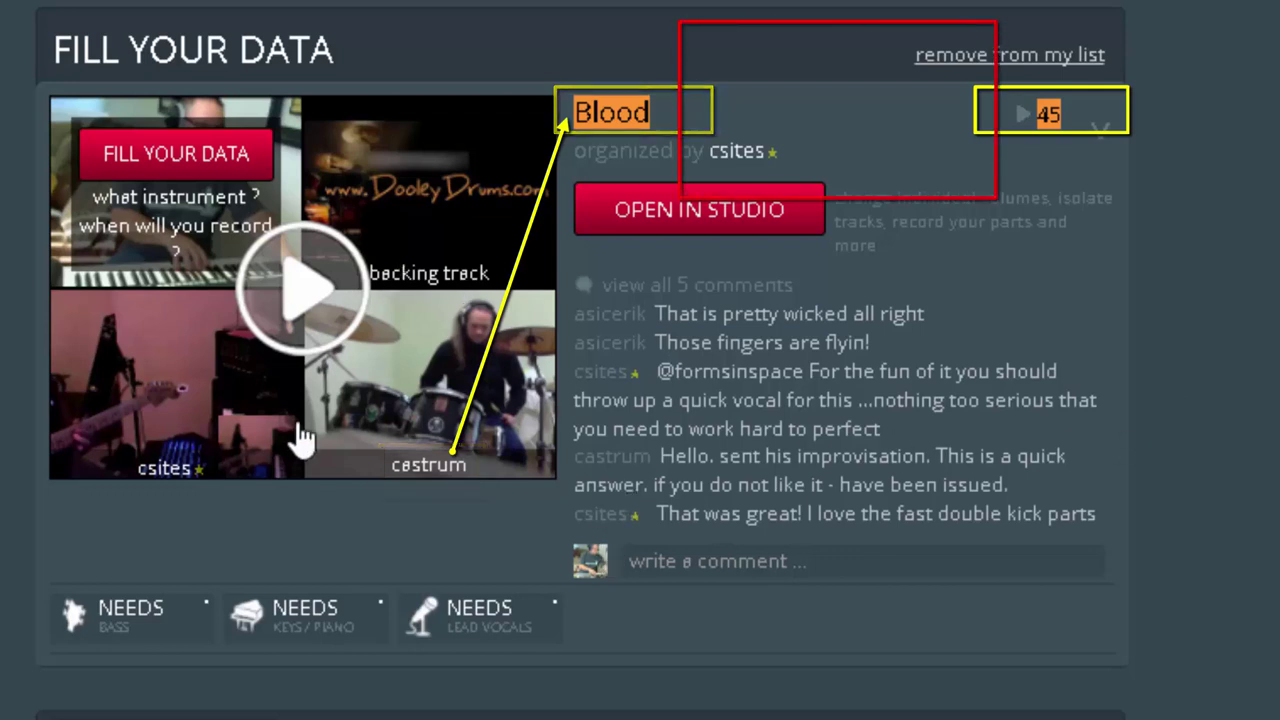
pyautogui.moveTo(463, 340)
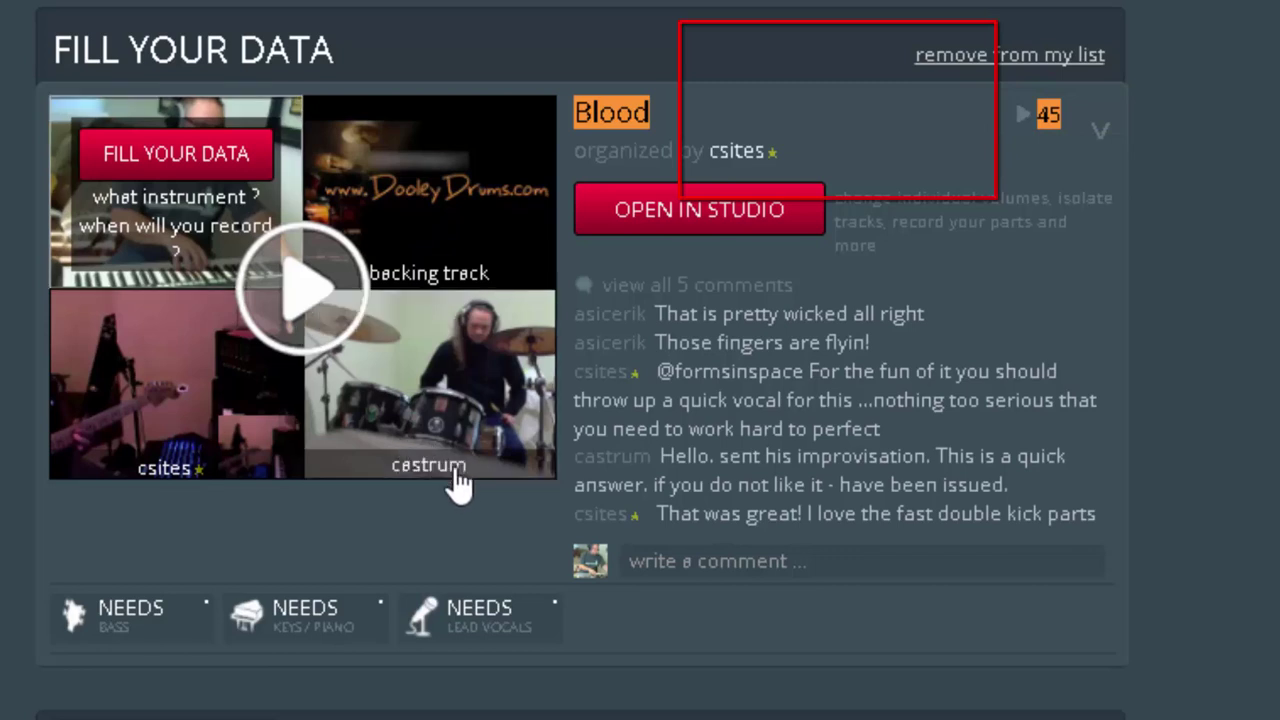
pyautogui.moveTo(458, 478)
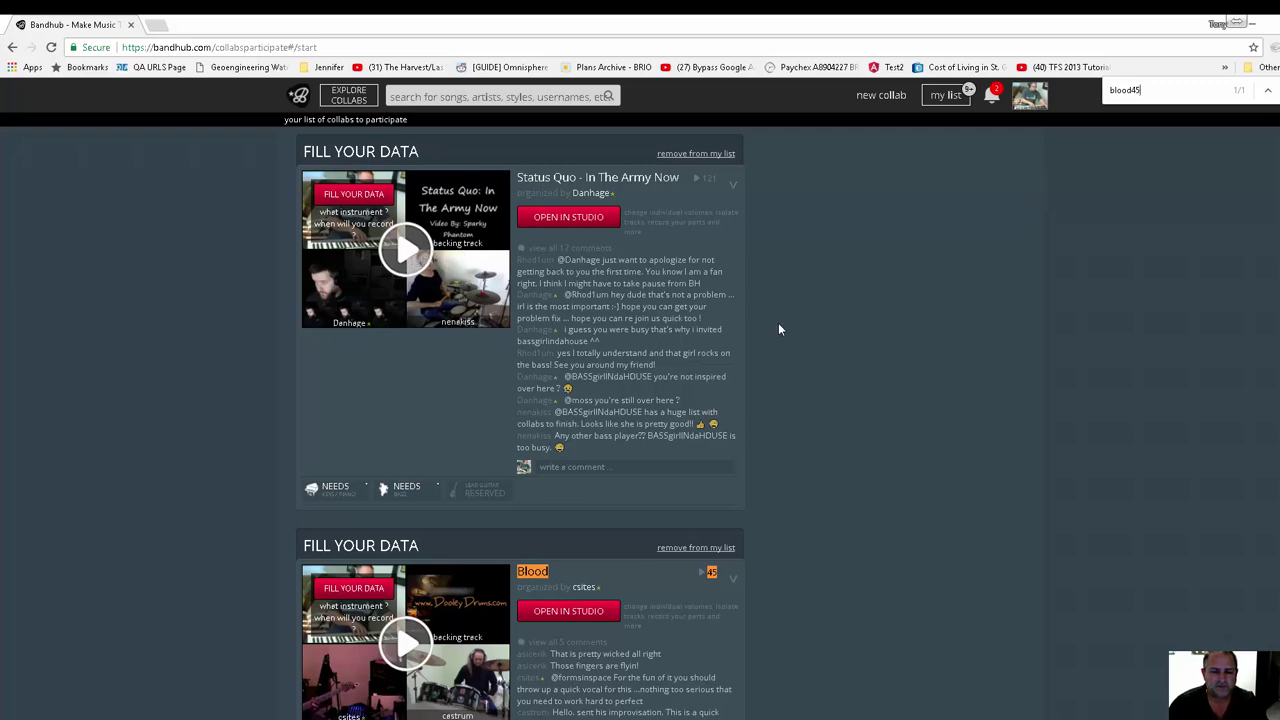
pyautogui.scroll(4, 838, 416)
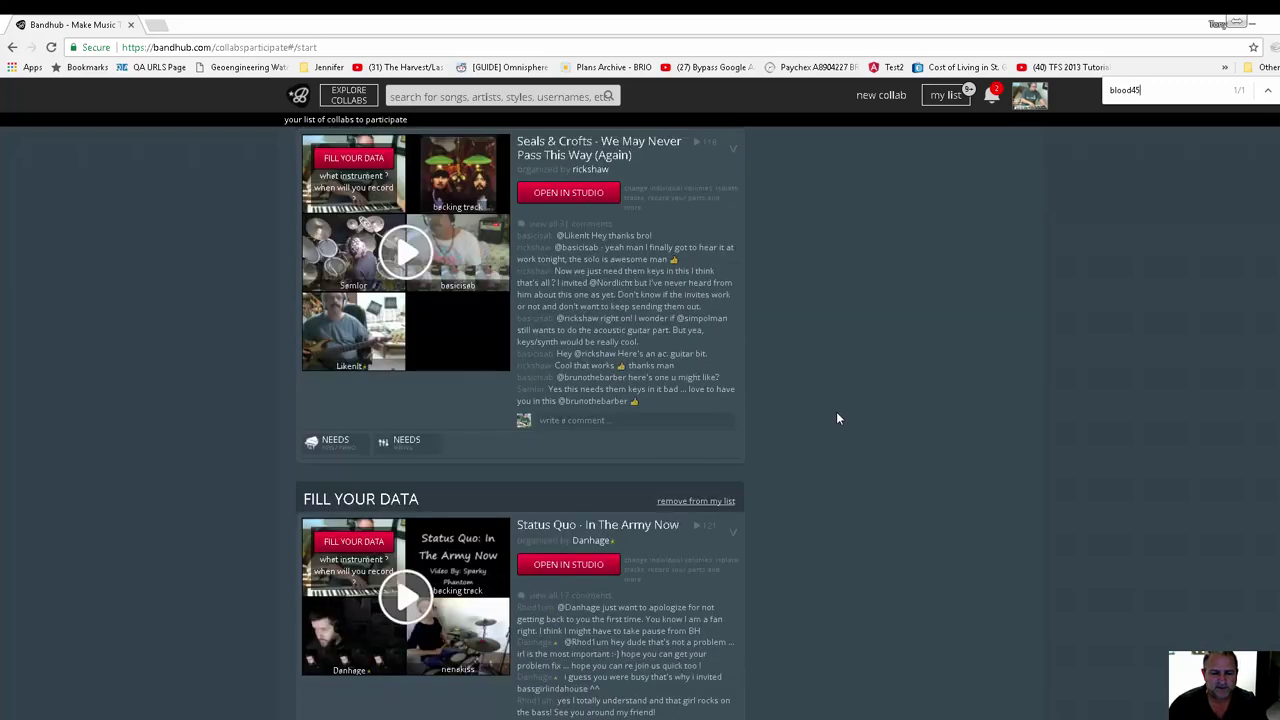
# Examine the My List collabs from Seals & Crofts through Blood, Jolene, caparezza and Grey Heart (Original) to the Sting entry.
pyautogui.scroll(-3, 838, 418)
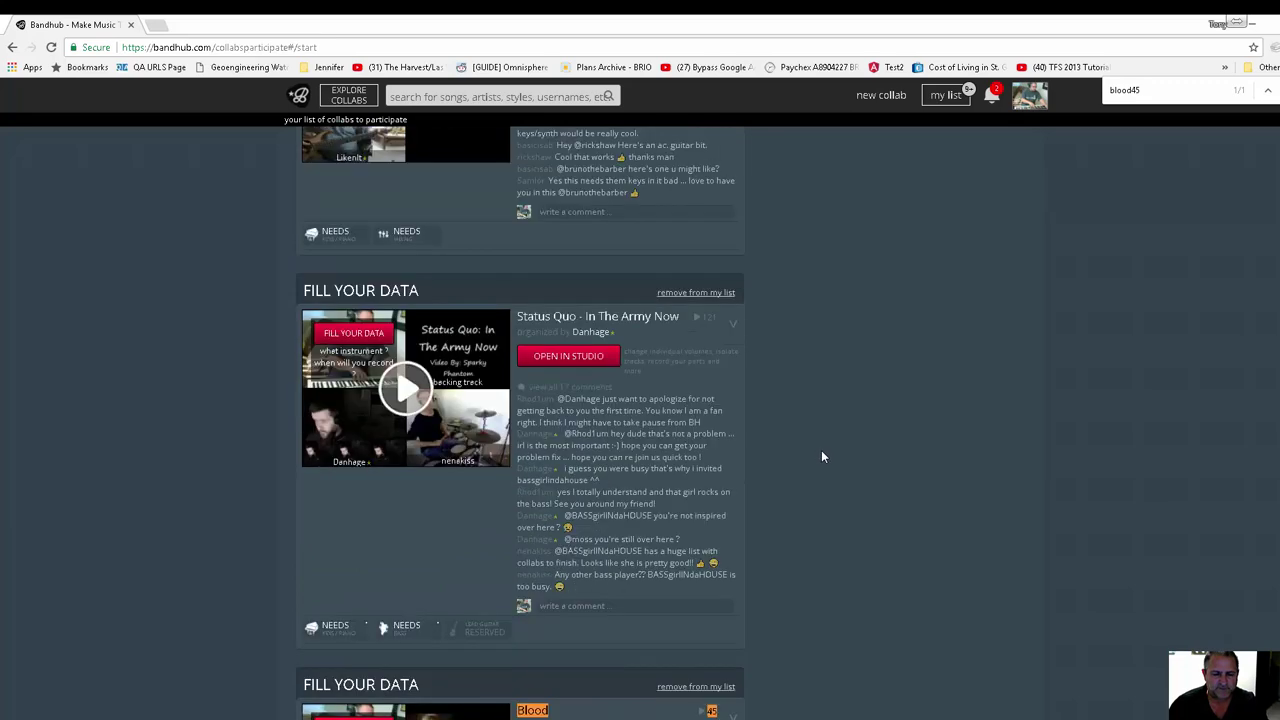
pyautogui.scroll(-3, 822, 451)
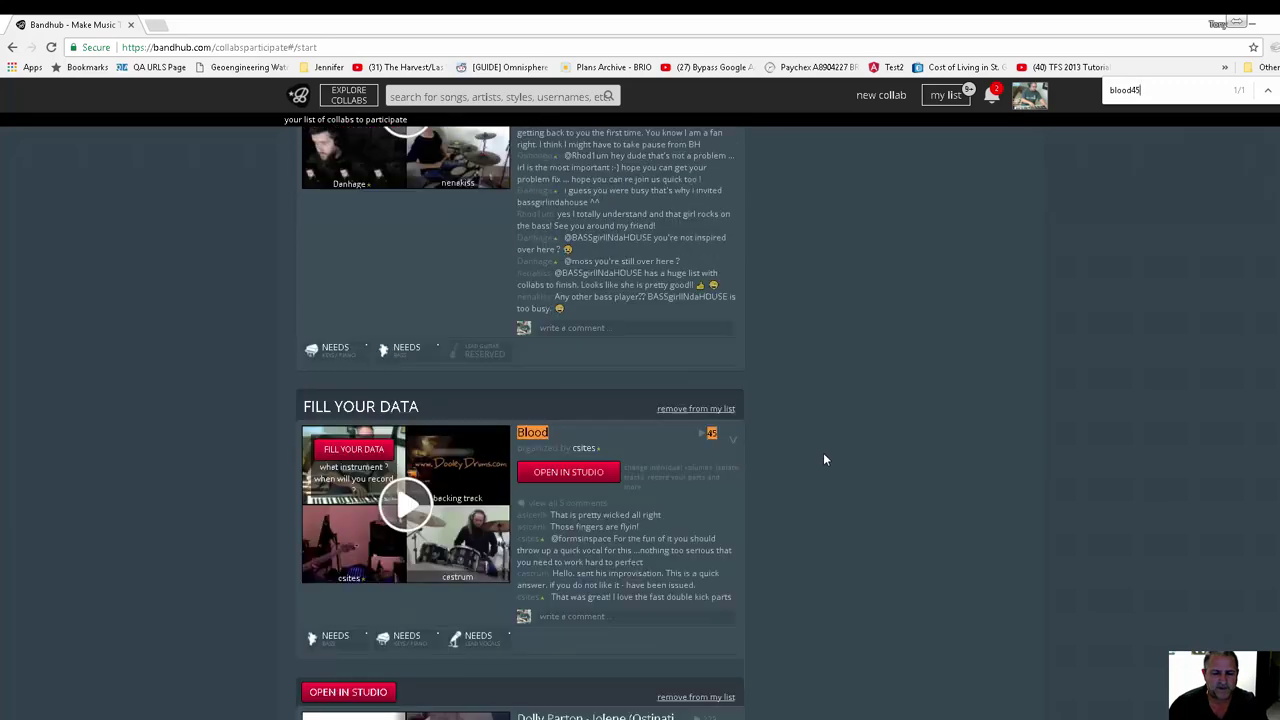
pyautogui.scroll(-3, 824, 454)
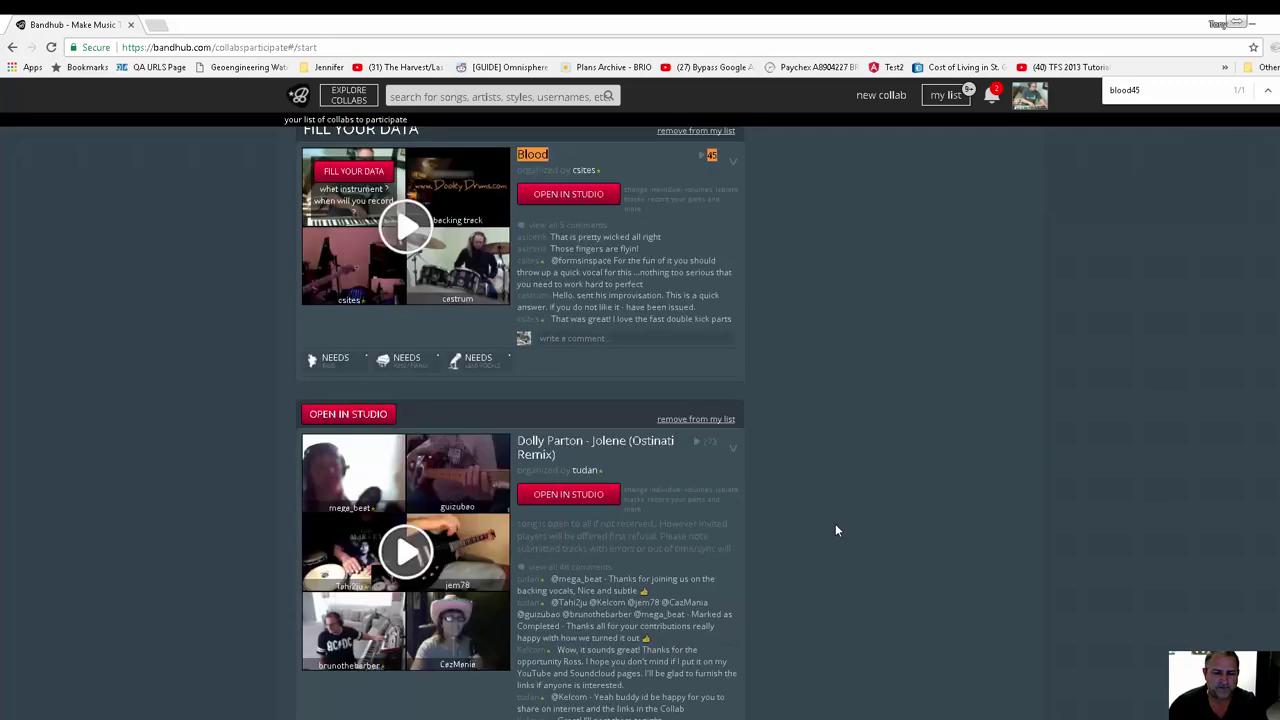
pyautogui.scroll(-4, 837, 530)
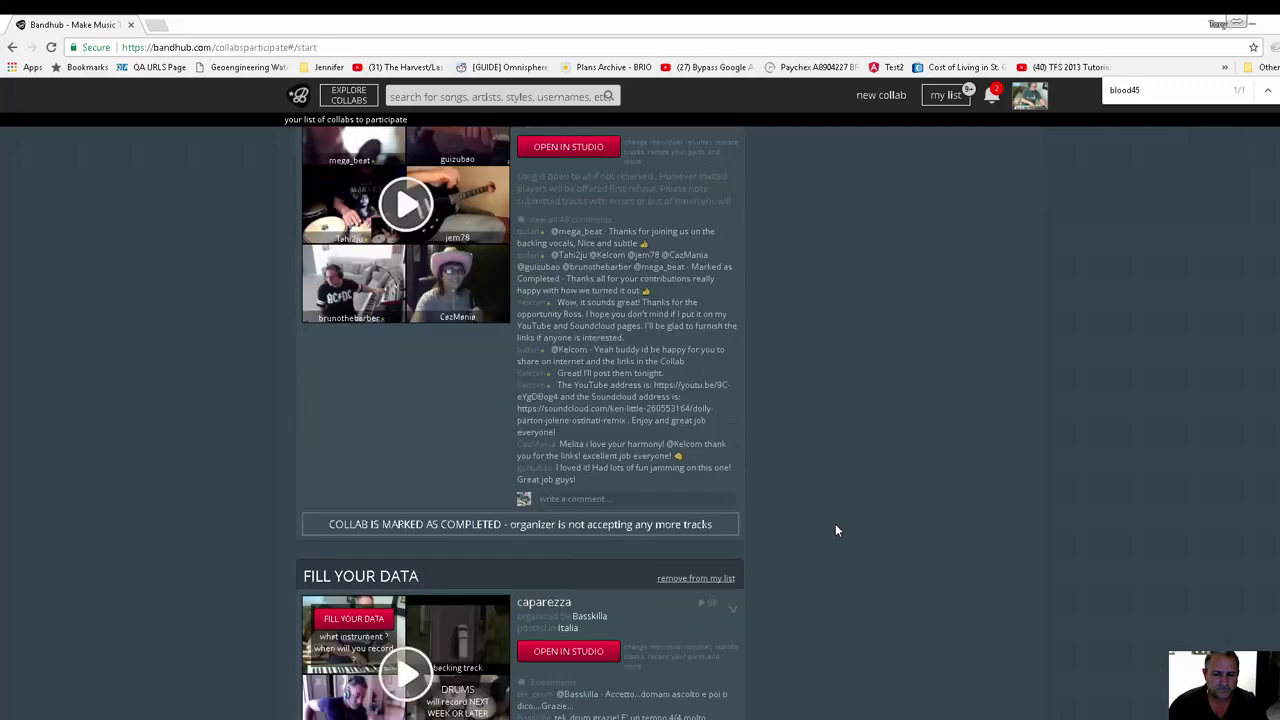
pyautogui.scroll(-3, 837, 530)
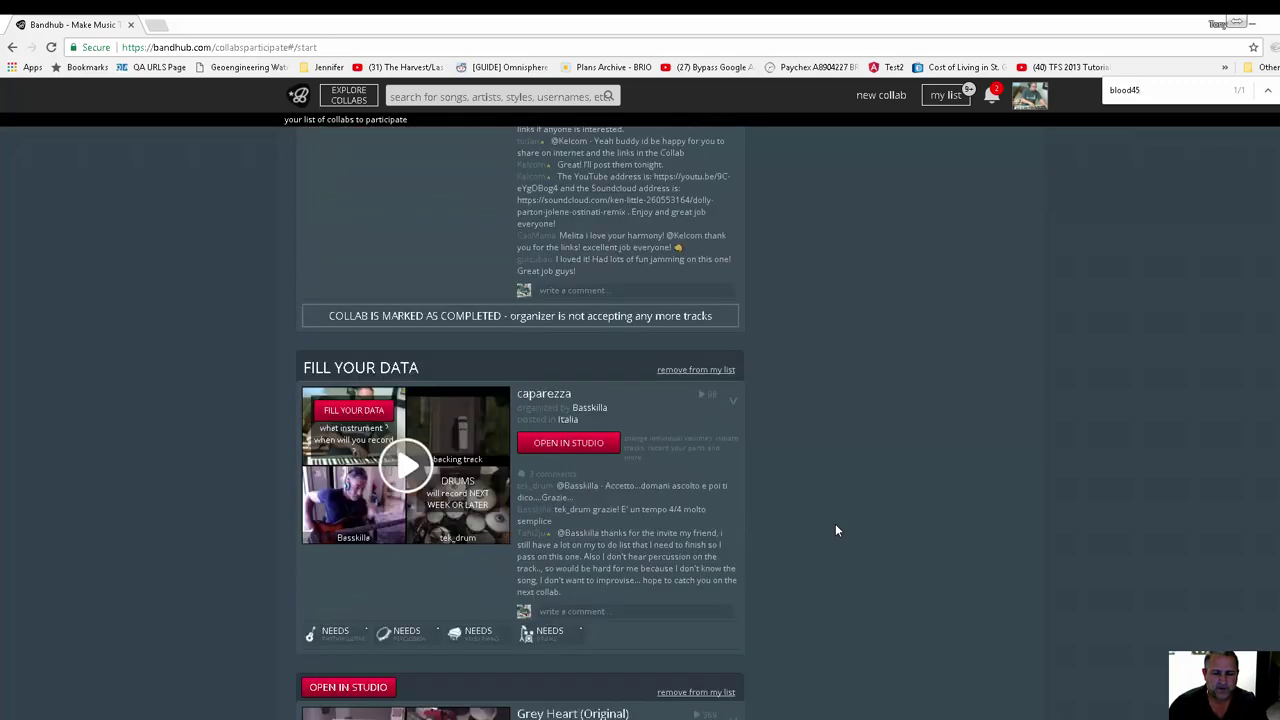
pyautogui.scroll(-3, 837, 530)
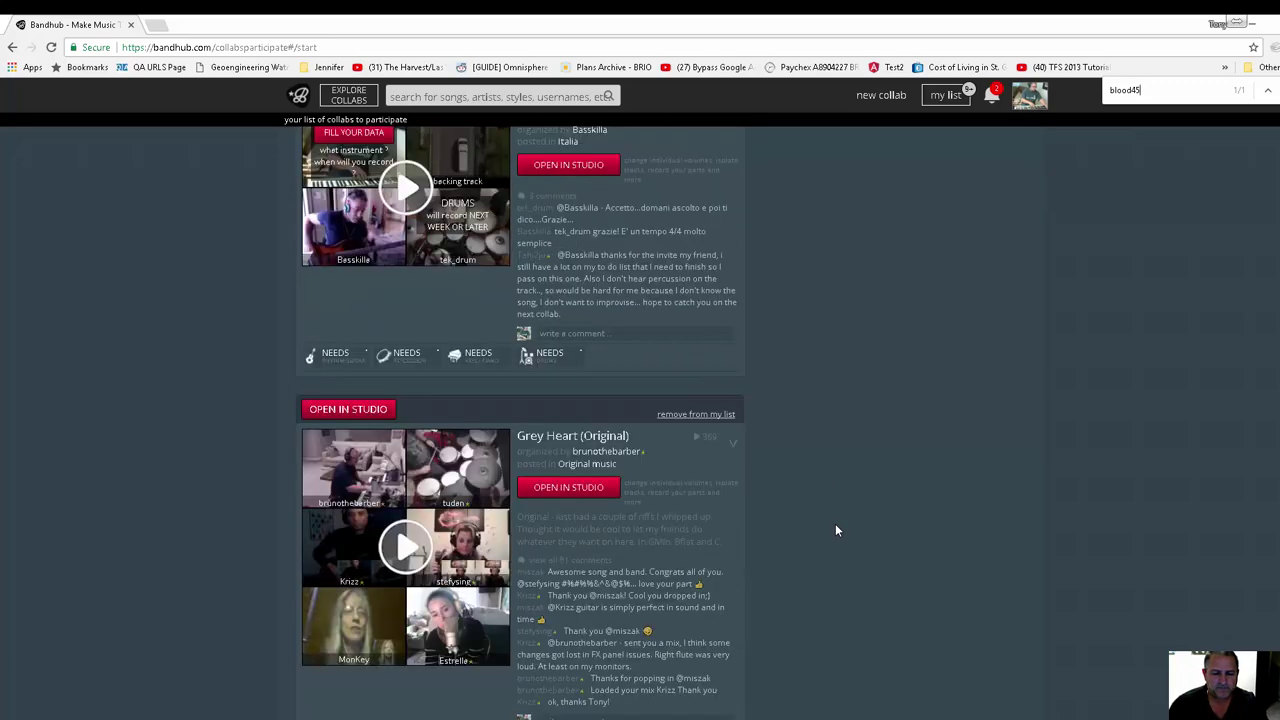
pyautogui.scroll(-4, 837, 530)
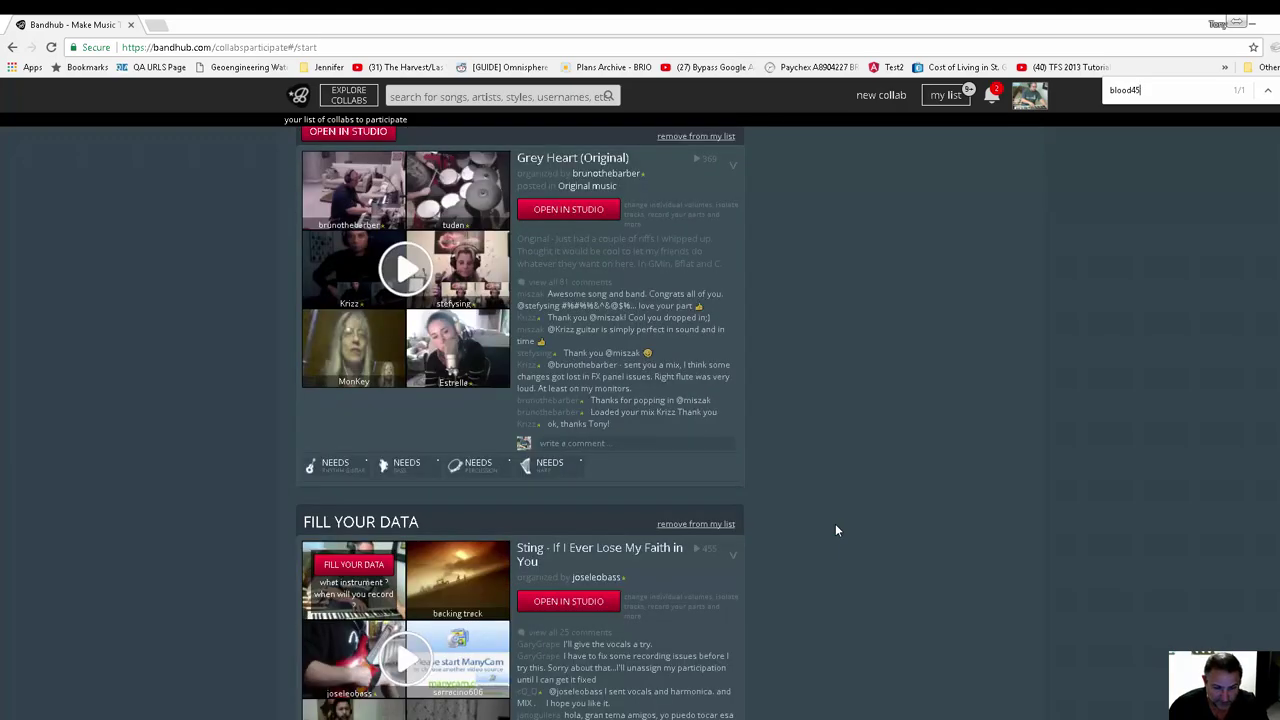
pyautogui.scroll(-1, 837, 530)
pyautogui.scroll(1, 727, 470)
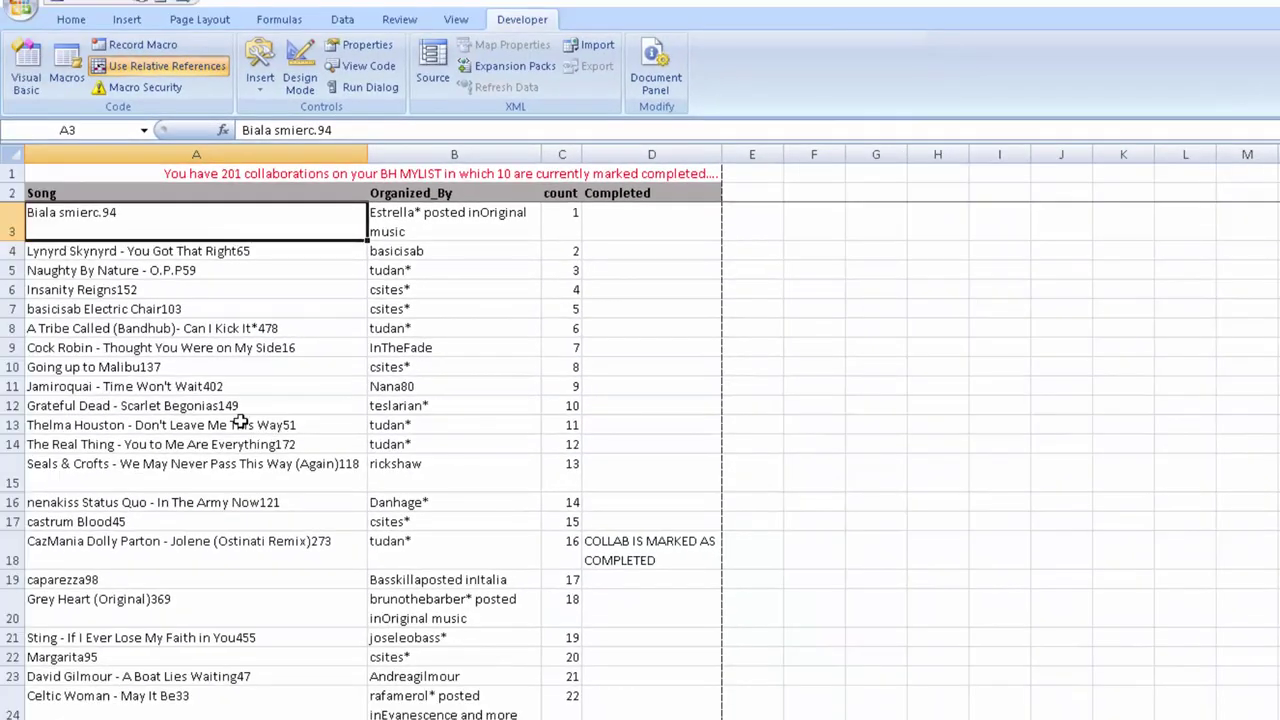
# Switch back to Excel and check the Grey Heart (Original) row and the Completed entry for Jolene (Ostinati Remix) in the collab list.
pyautogui.click(240, 424)
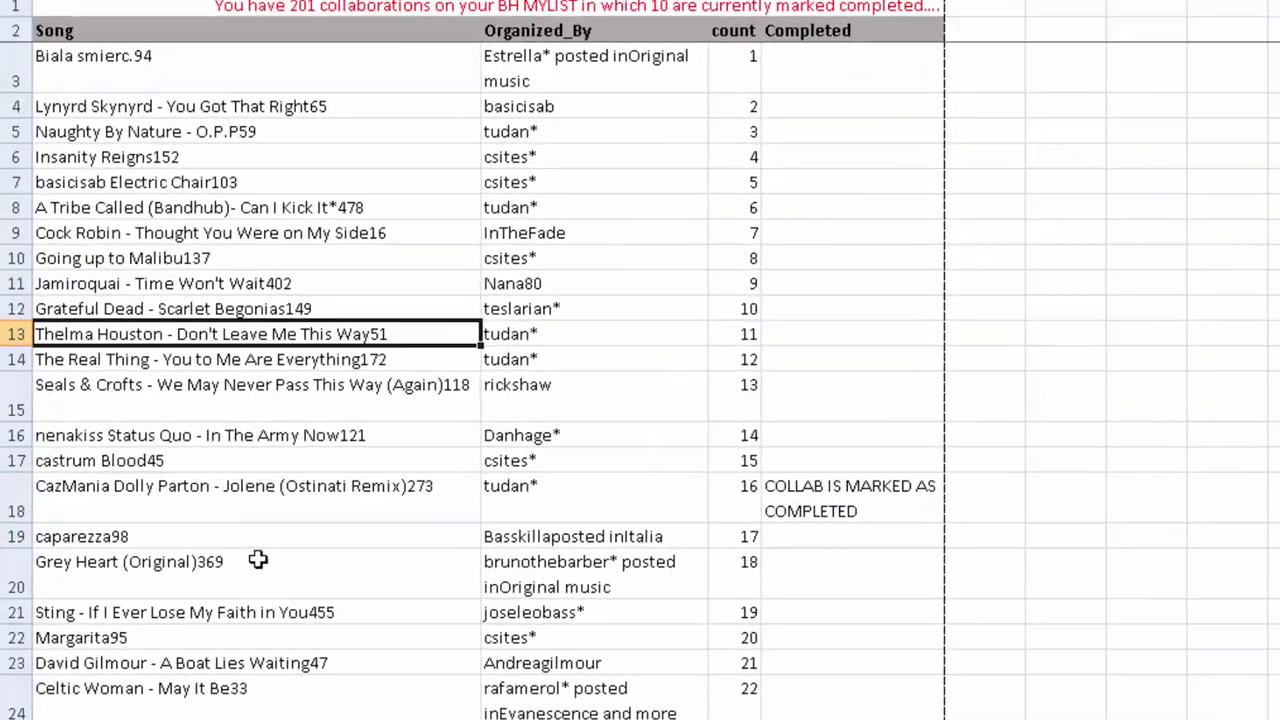
pyautogui.click(140, 605)
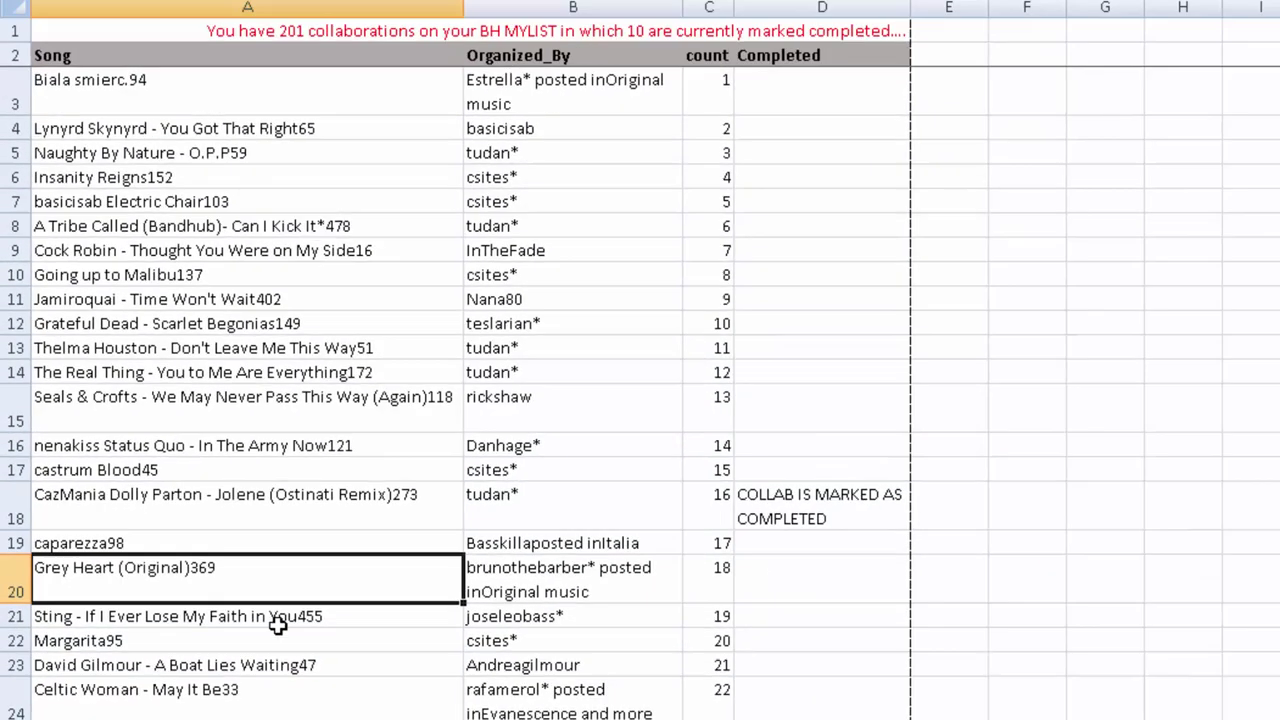
pyautogui.click(811, 487)
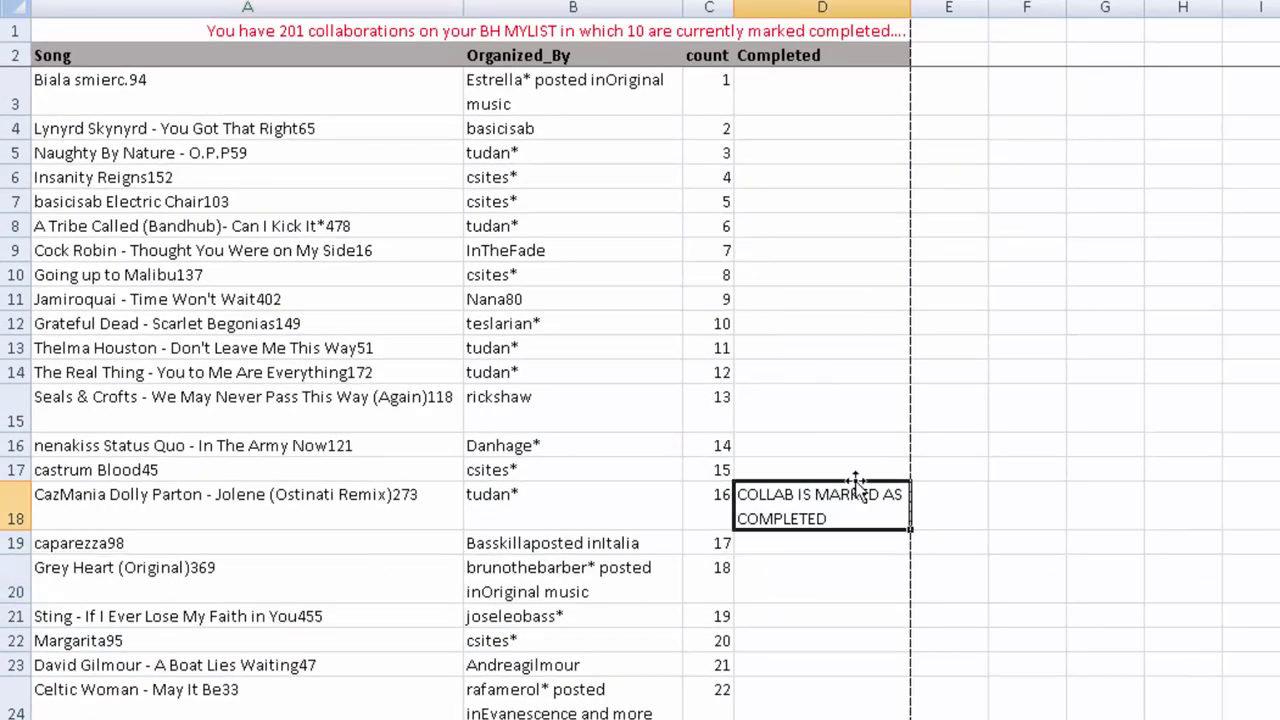
# Look through the remaining collabs and their Completed entries, and return to the sheet that holds the MY LIST Maker start button.
pyautogui.scroll(-20, 431, 447)
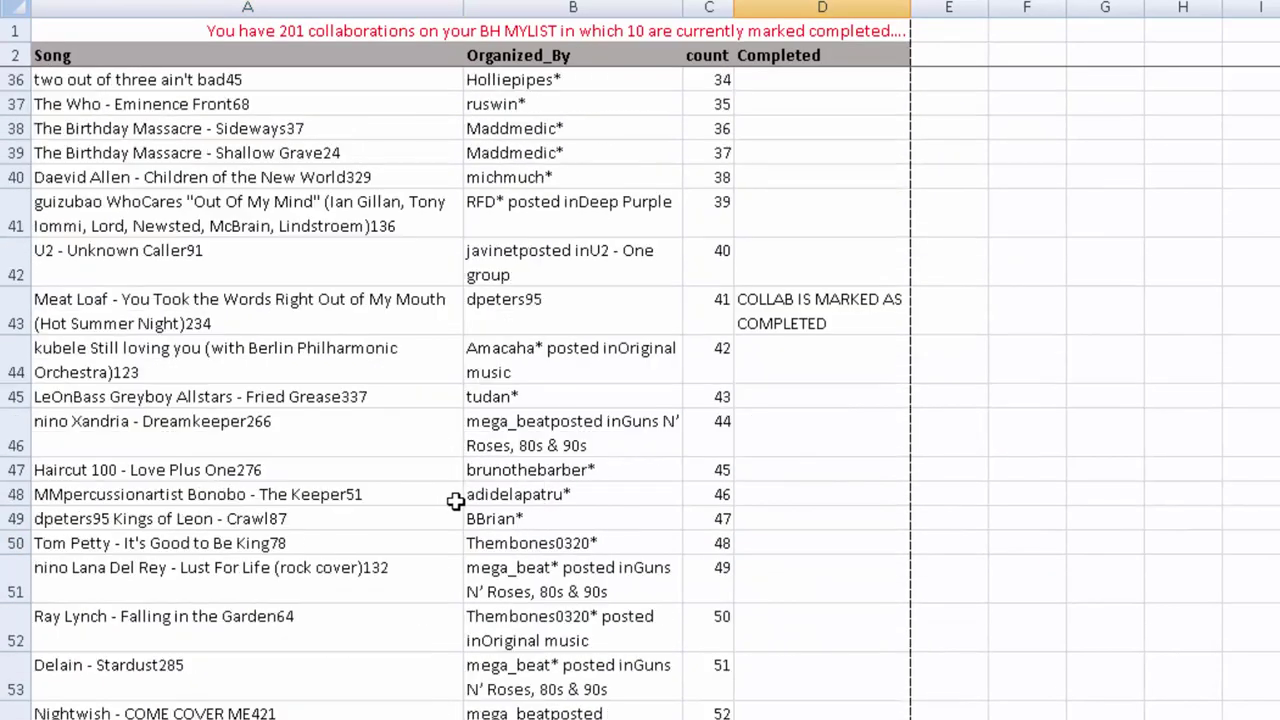
pyautogui.scroll(-20, 471, 498)
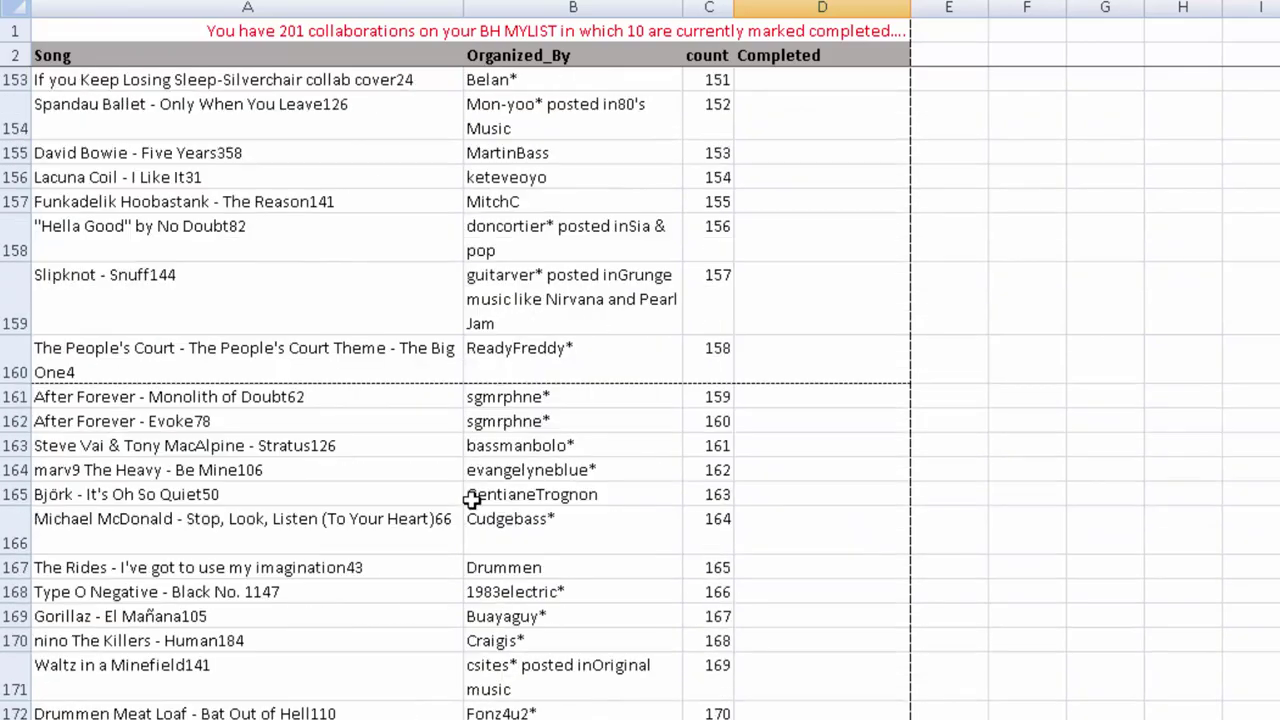
pyautogui.scroll(8, 477, 504)
pyautogui.scroll(20, 487, 500)
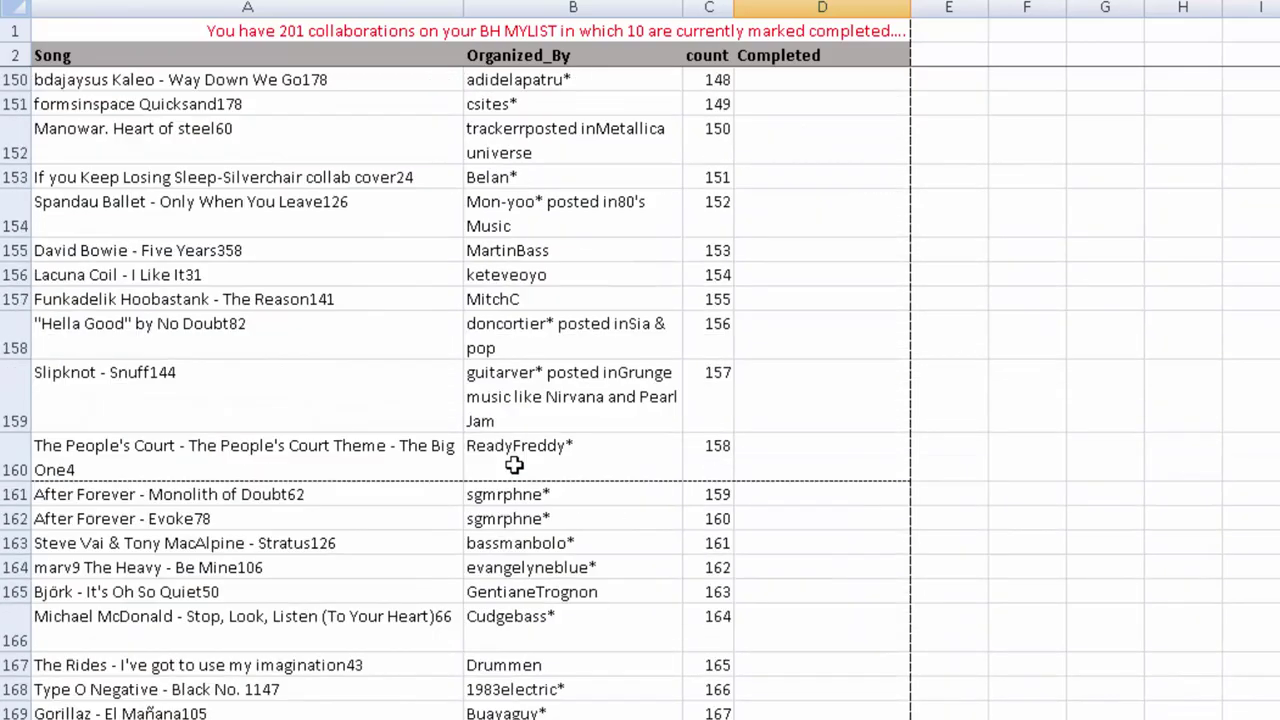
pyautogui.scroll(16, 564, 378)
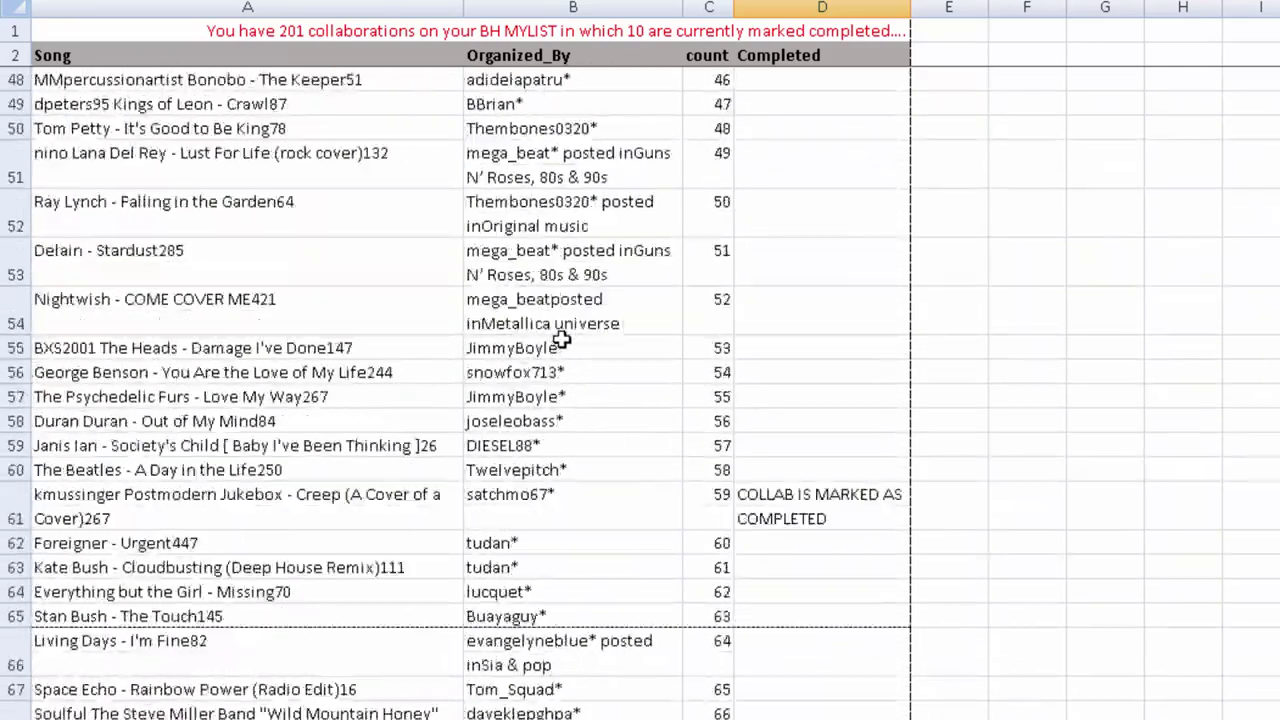
pyautogui.hotkey('ctrl', 'pageup')
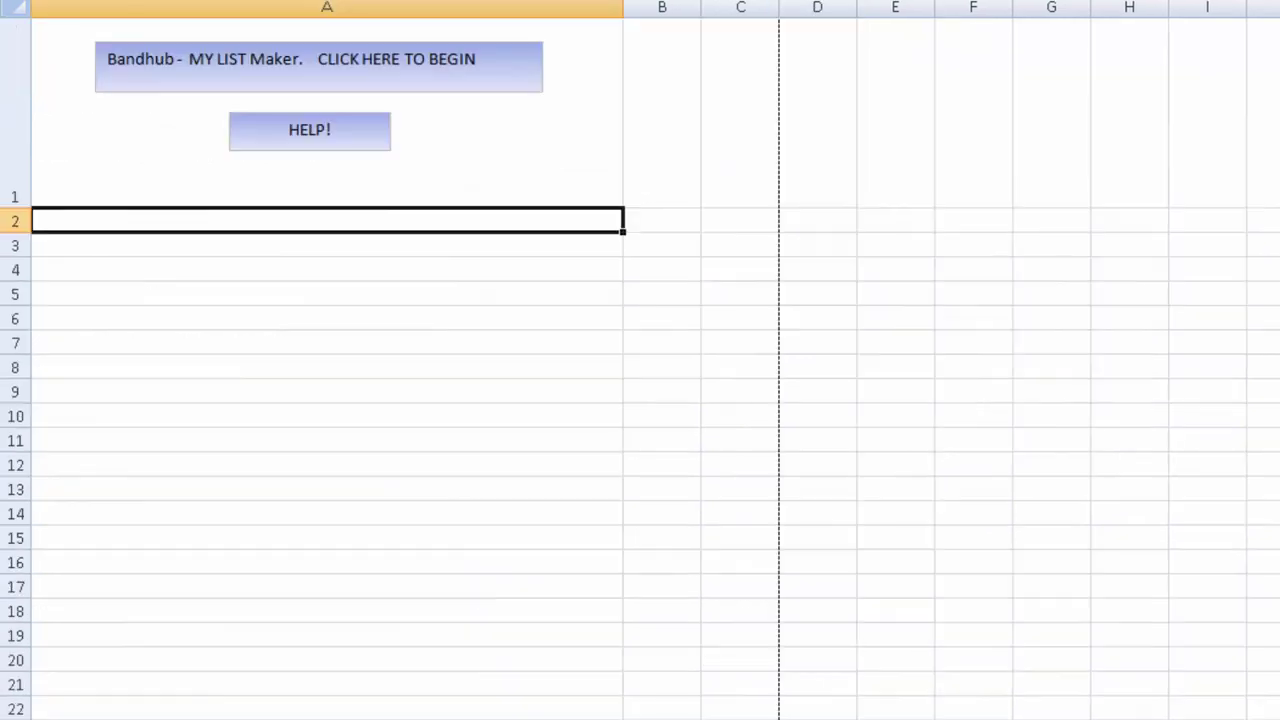